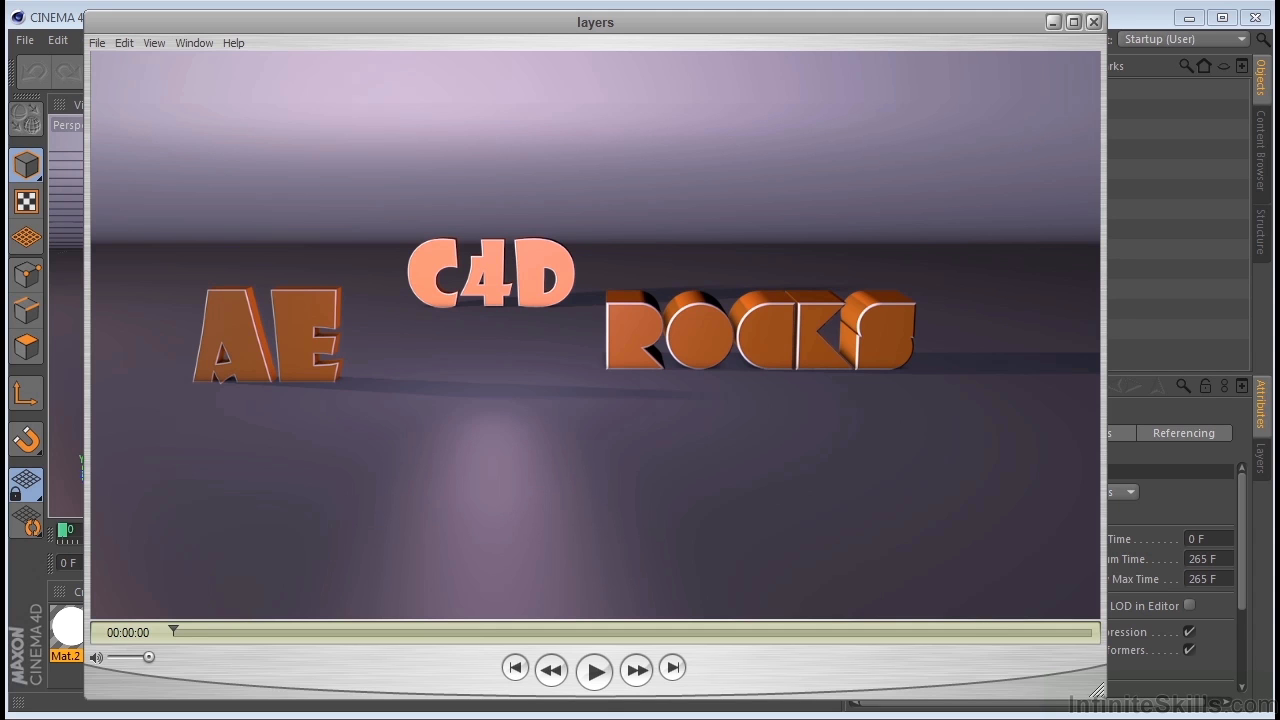
# - Play and scrub the rendered layers movie to review the ampersand entrance and ROCKS shattering, then close it
pyautogui.click(594, 672)
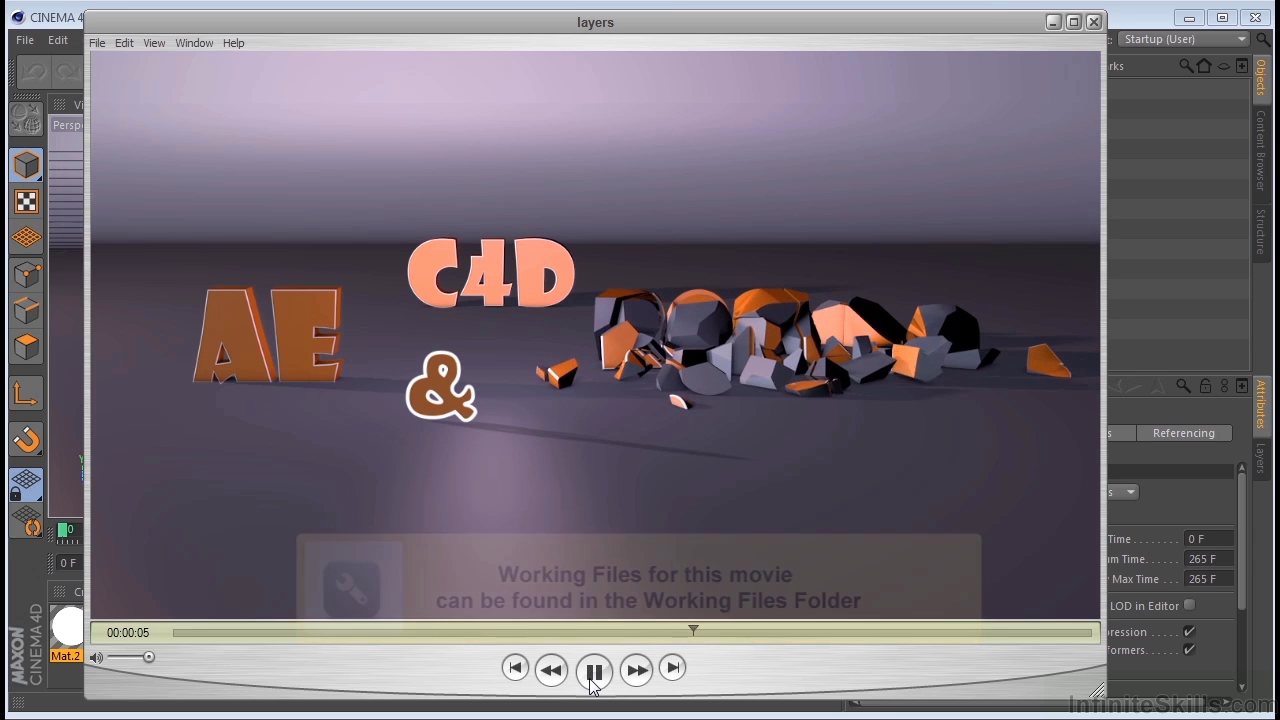
pyautogui.click(594, 672)
pyautogui.moveTo(688, 636); pyautogui.dragTo(44, 680)
pyautogui.moveTo(191, 653); pyautogui.dragTo(308, 678)
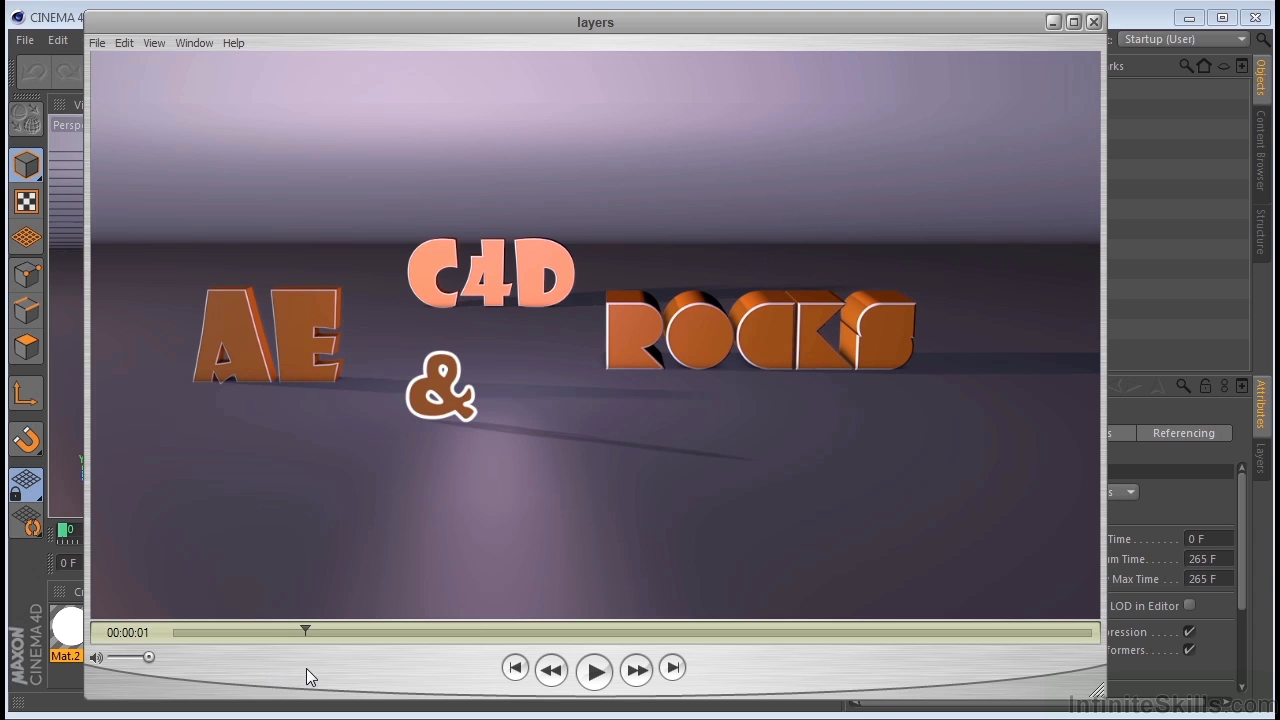
pyautogui.moveTo(301, 626); pyautogui.dragTo(319, 658)
pyautogui.moveTo(317, 632); pyautogui.dragTo(179, 631)
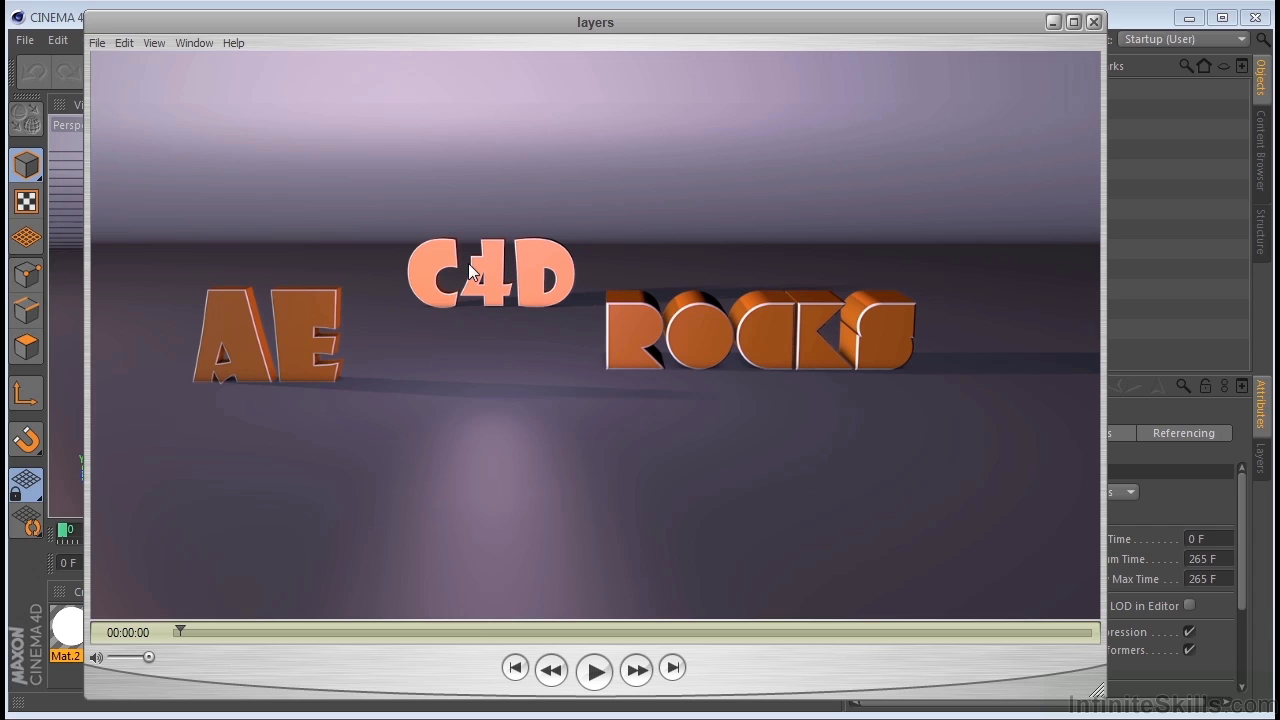
pyautogui.moveTo(180, 630); pyautogui.dragTo(155, 699)
pyautogui.click(1096, 21)
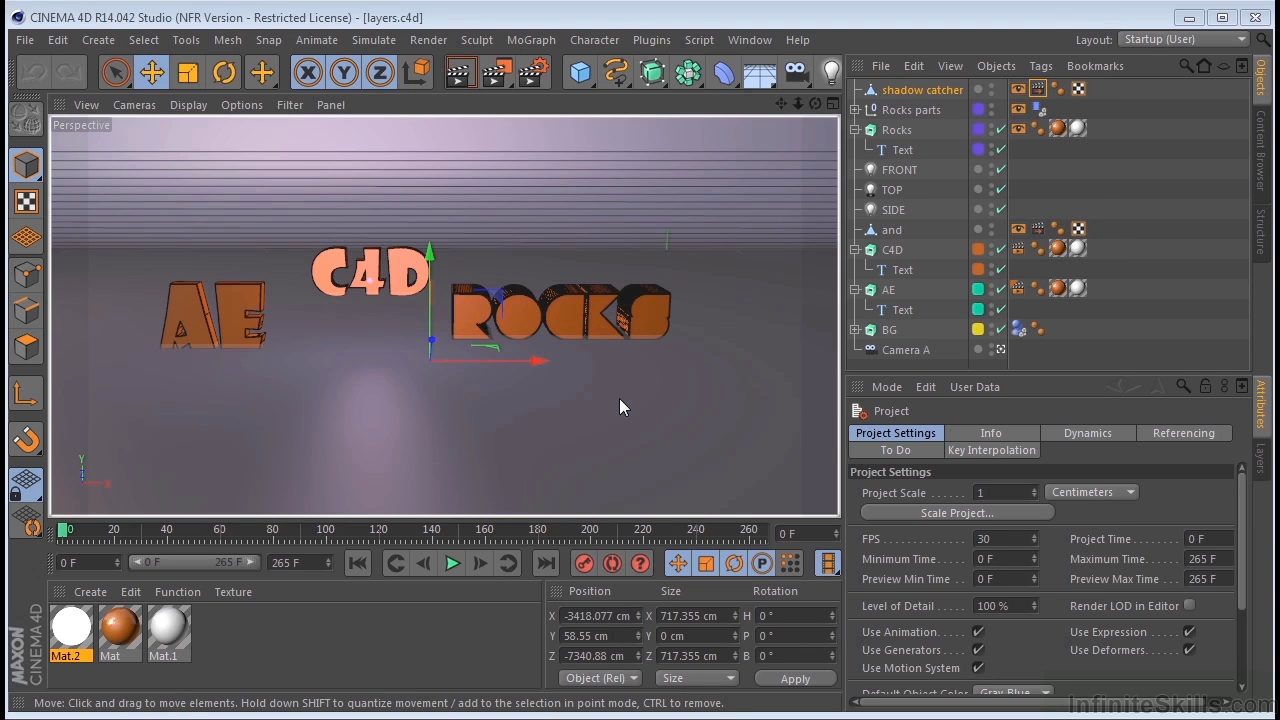
# - Move the scene to frame 47 and select the Rocks extrude object to show its attributes
pyautogui.moveTo(66, 529); pyautogui.dragTo(187, 514)
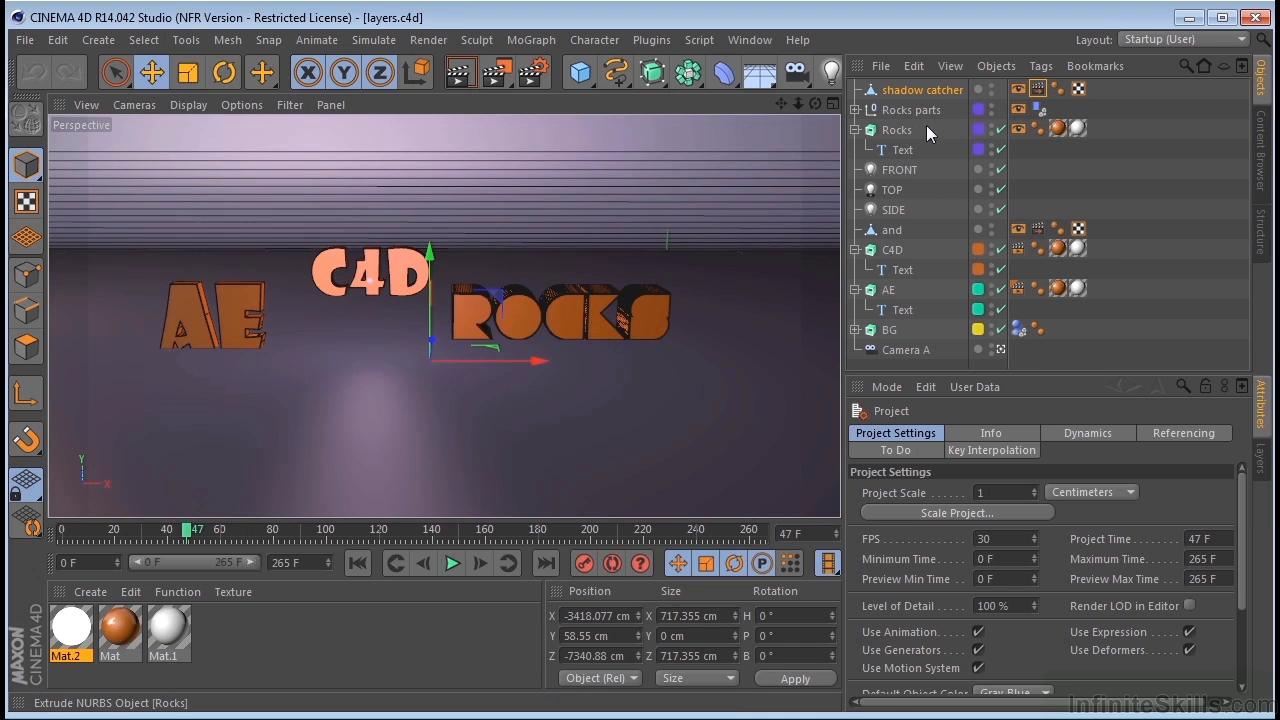
pyautogui.click(888, 132)
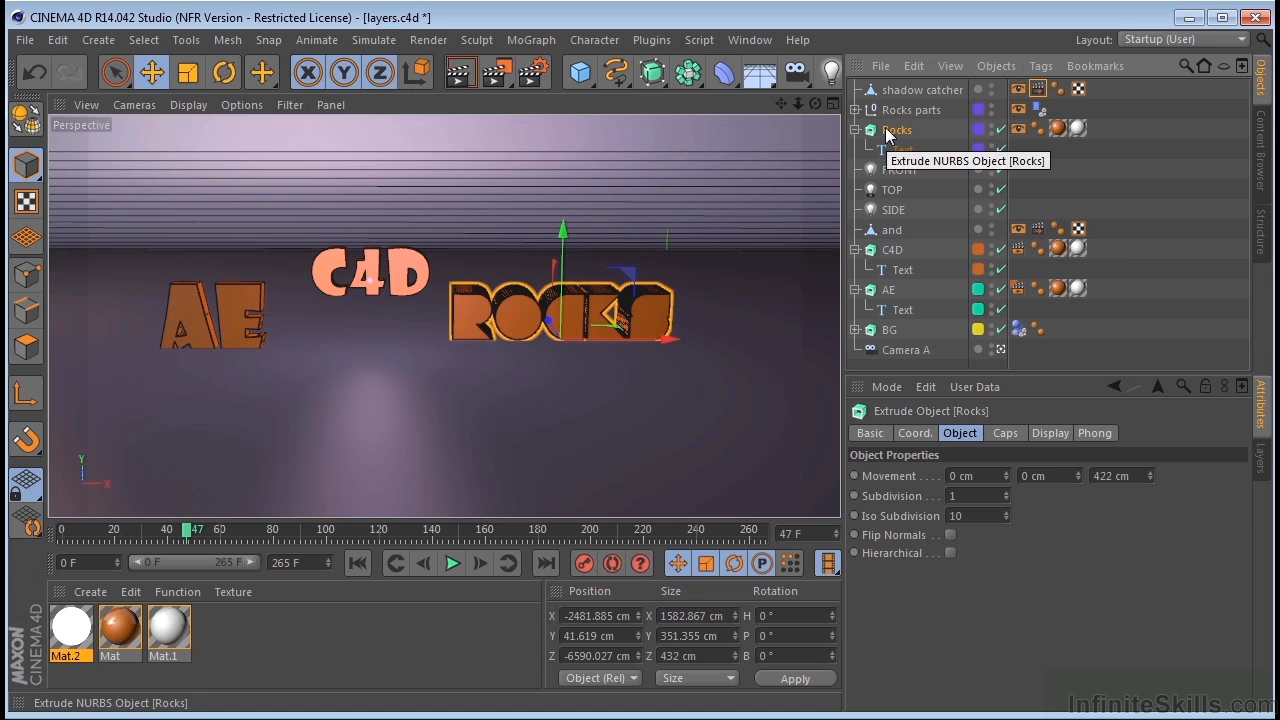
# - Switch from Camera A to the editor camera and set the Rocks parts display visibility to 100 %
pyautogui.click(999, 350)
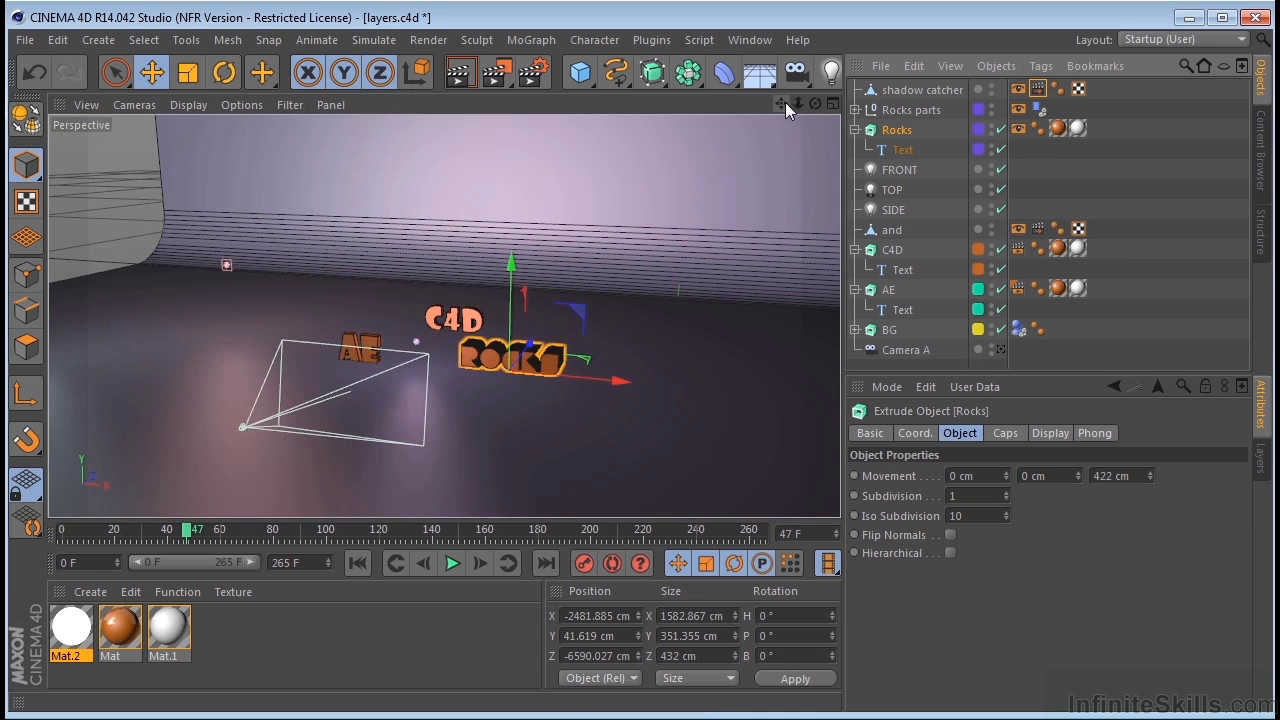
pyautogui.moveTo(784, 104); pyautogui.dragTo(771, 150)
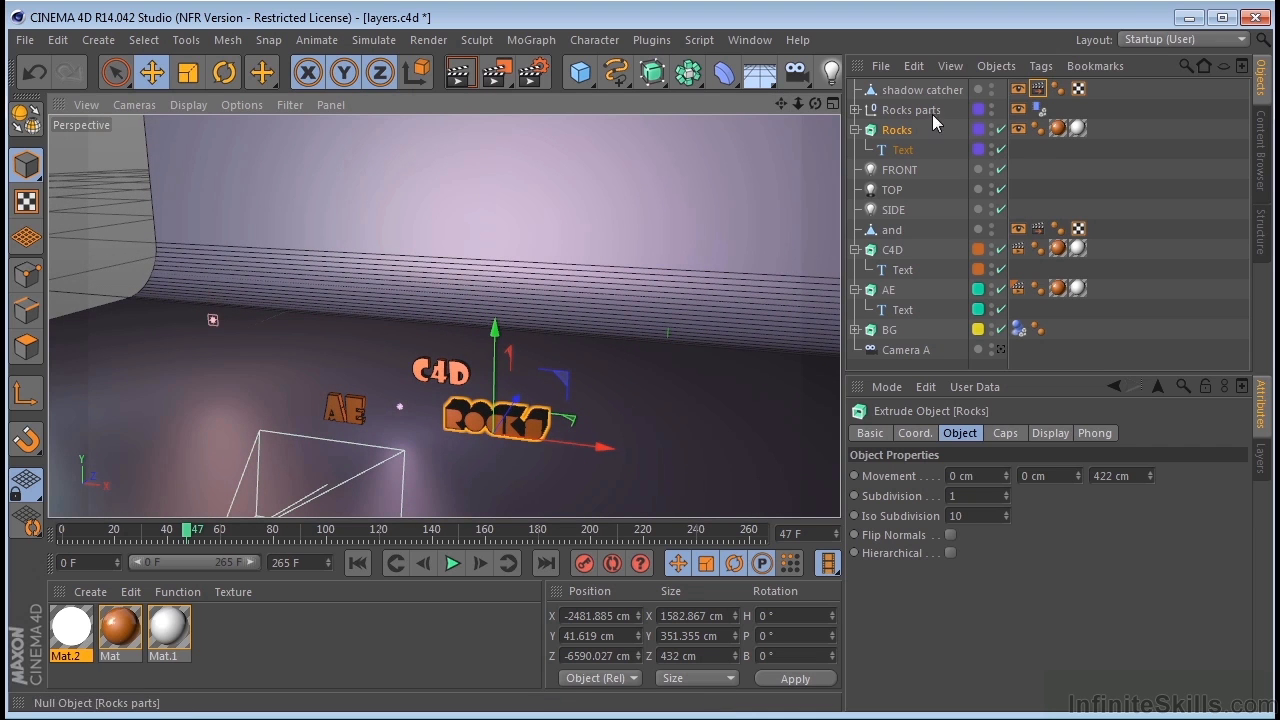
pyautogui.click(1017, 110)
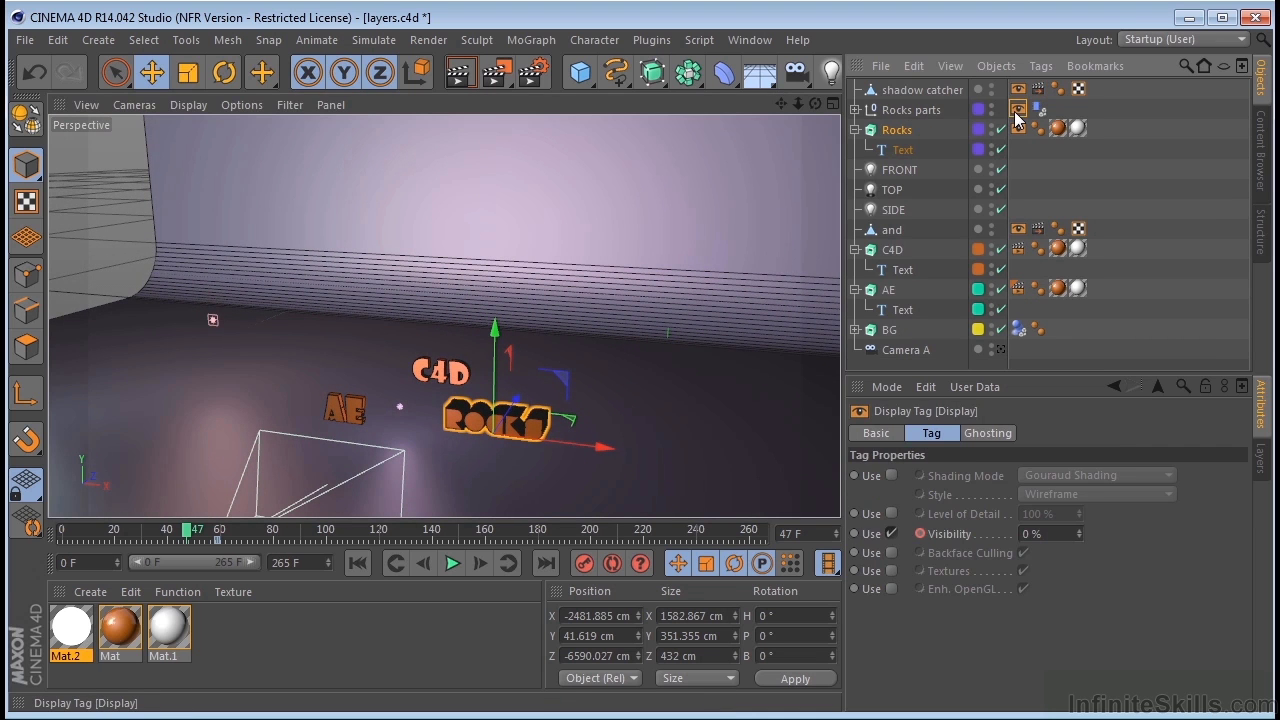
pyautogui.moveTo(1080, 531); pyautogui.dragTo(1097, 315)
pyautogui.scroll(10, 451, 394)
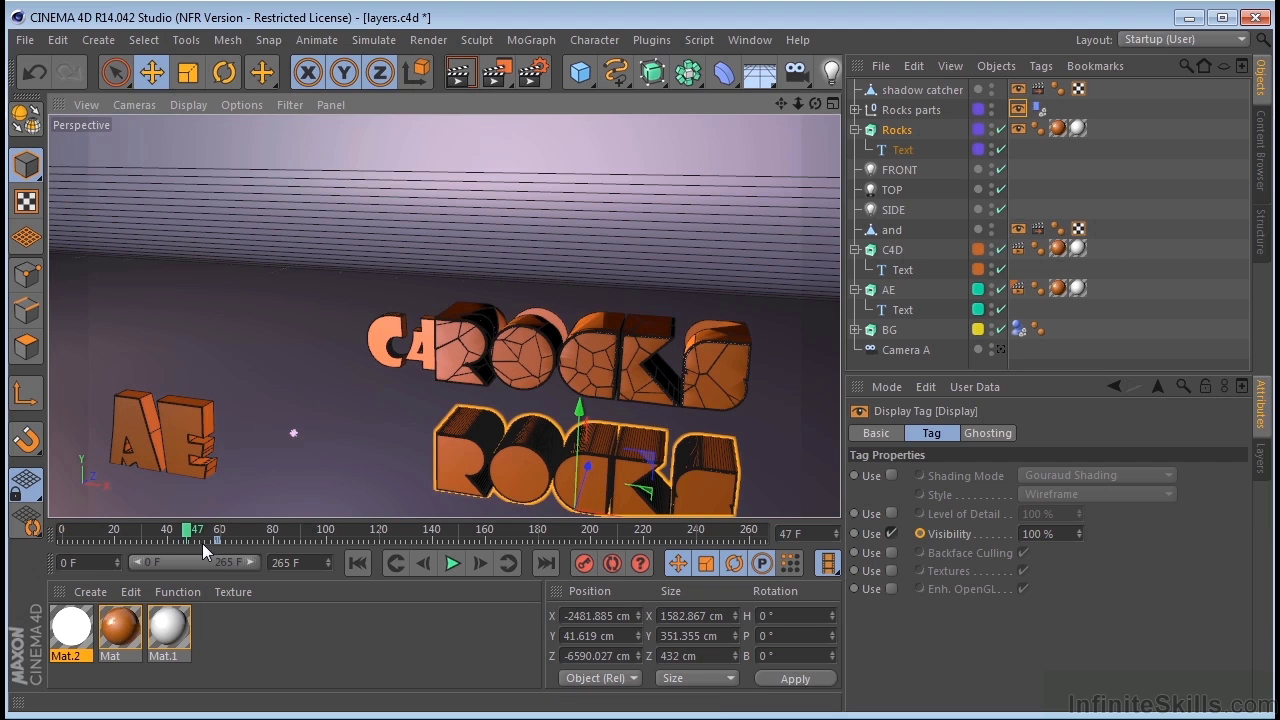
# - Scrub to where ROCKS shatters and show the Rocks parts Dynamics Body tag settings
pyautogui.moveTo(190, 541); pyautogui.dragTo(199, 531)
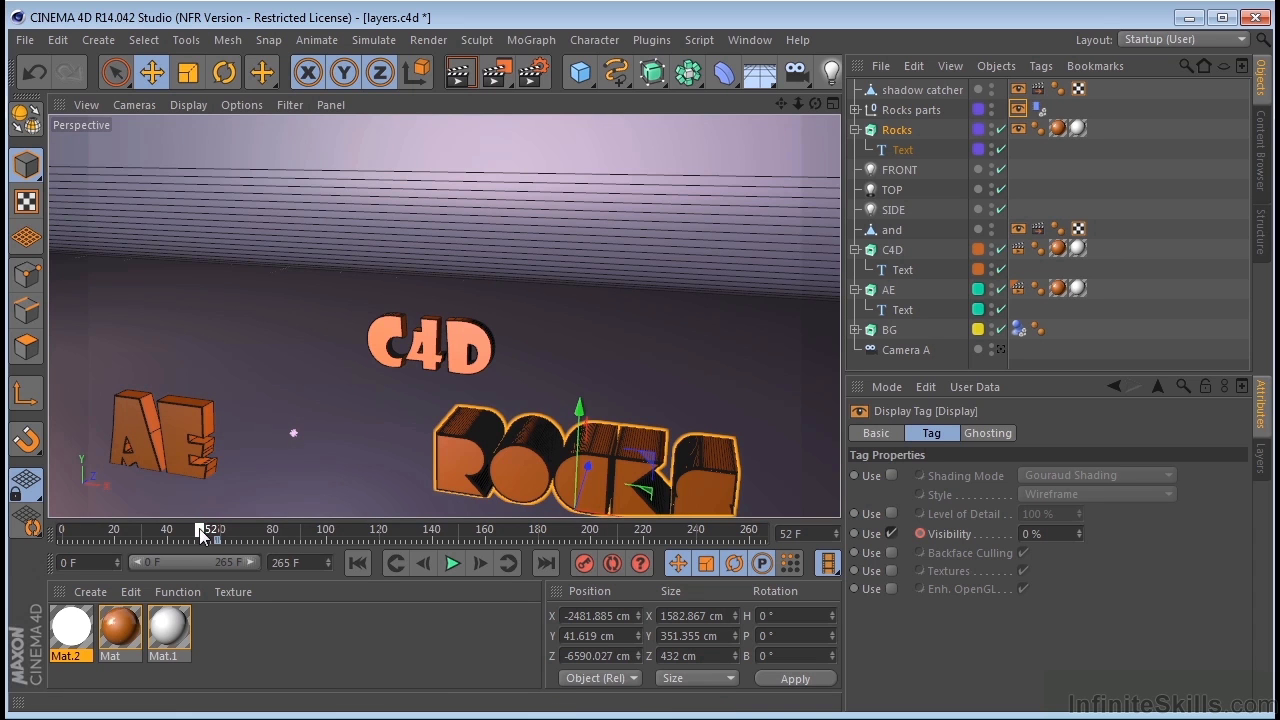
pyautogui.moveTo(203, 532); pyautogui.dragTo(303, 550)
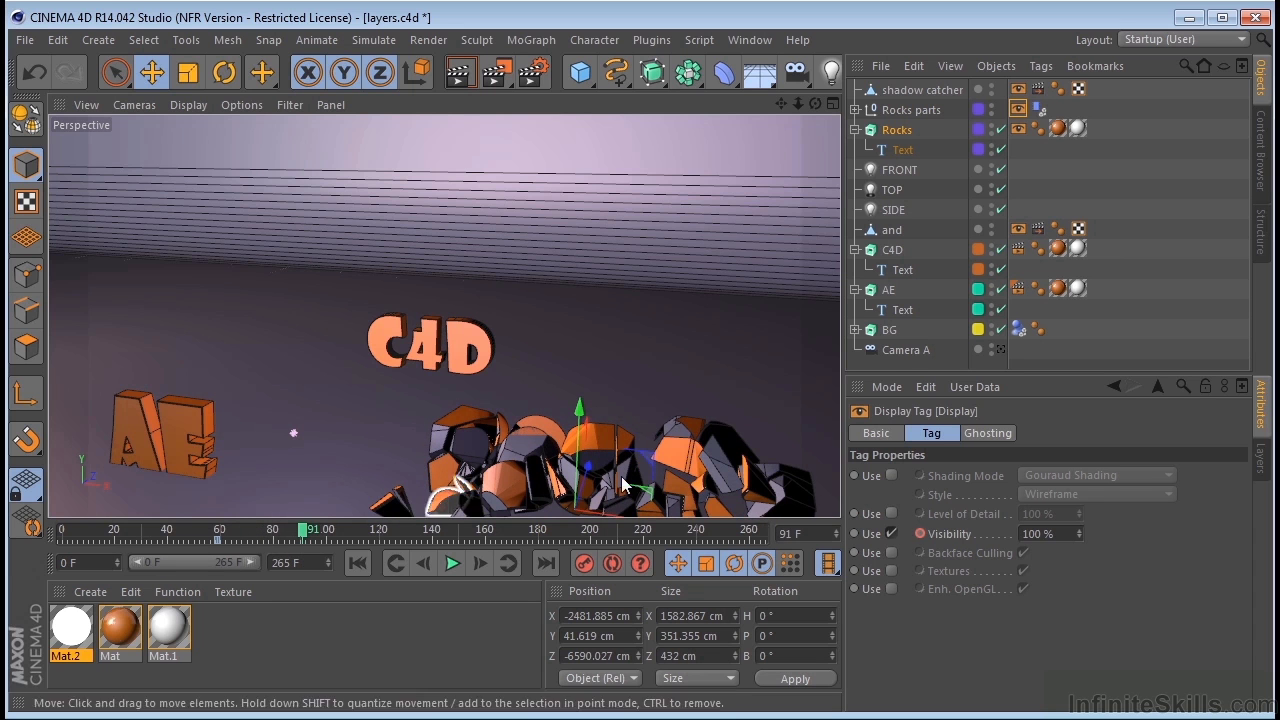
pyautogui.click(1038, 110)
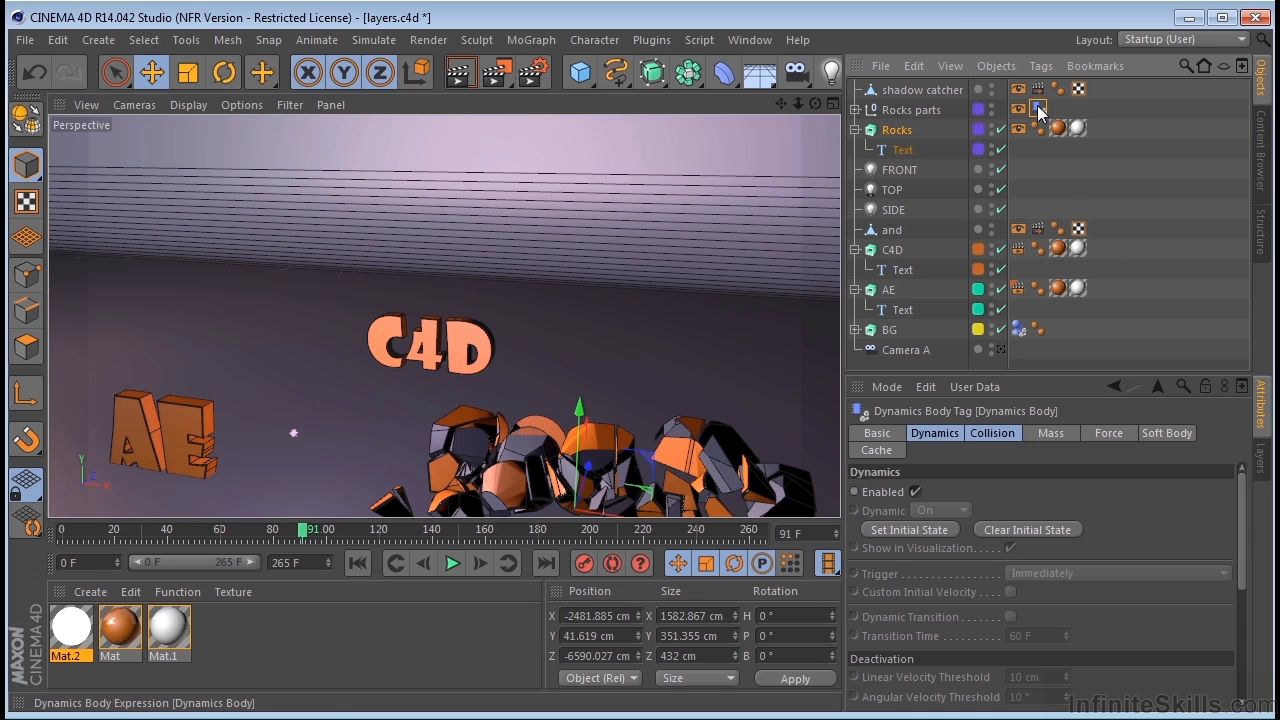
# - At frame 25, select the TOP light and render a viewport preview, then clear the render
pyautogui.moveTo(303, 540); pyautogui.dragTo(133, 553)
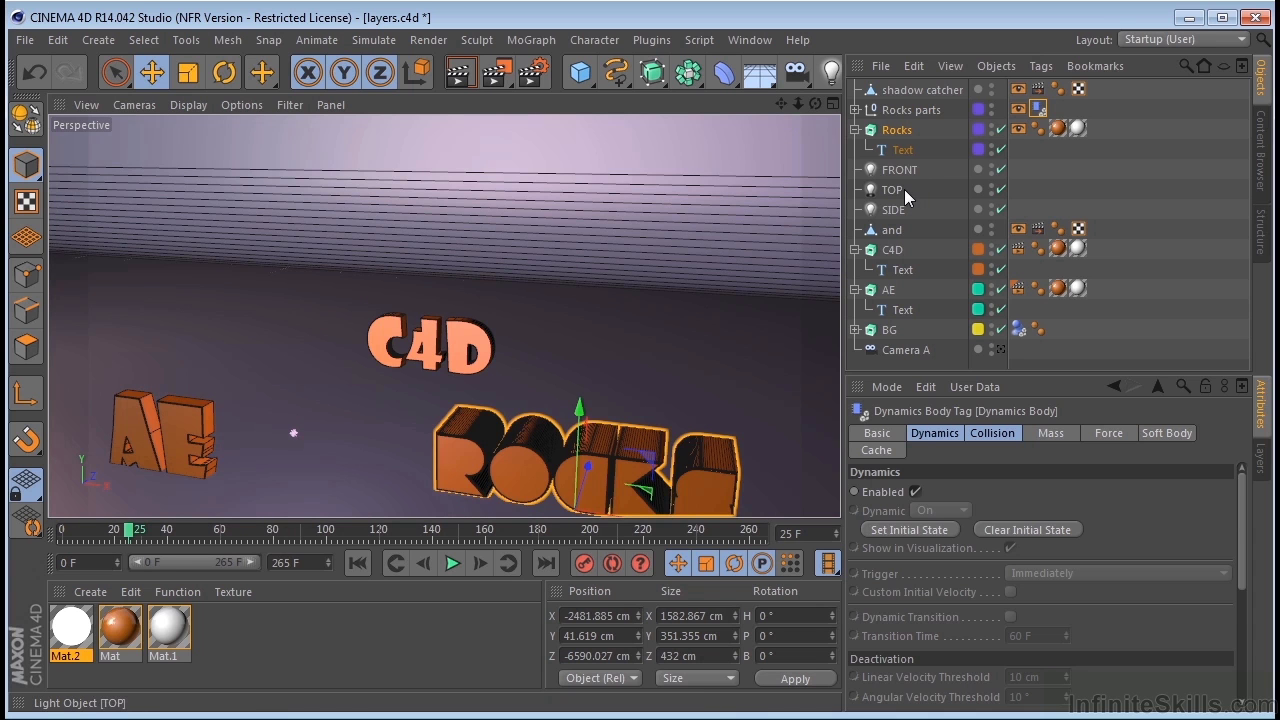
pyautogui.click(901, 189)
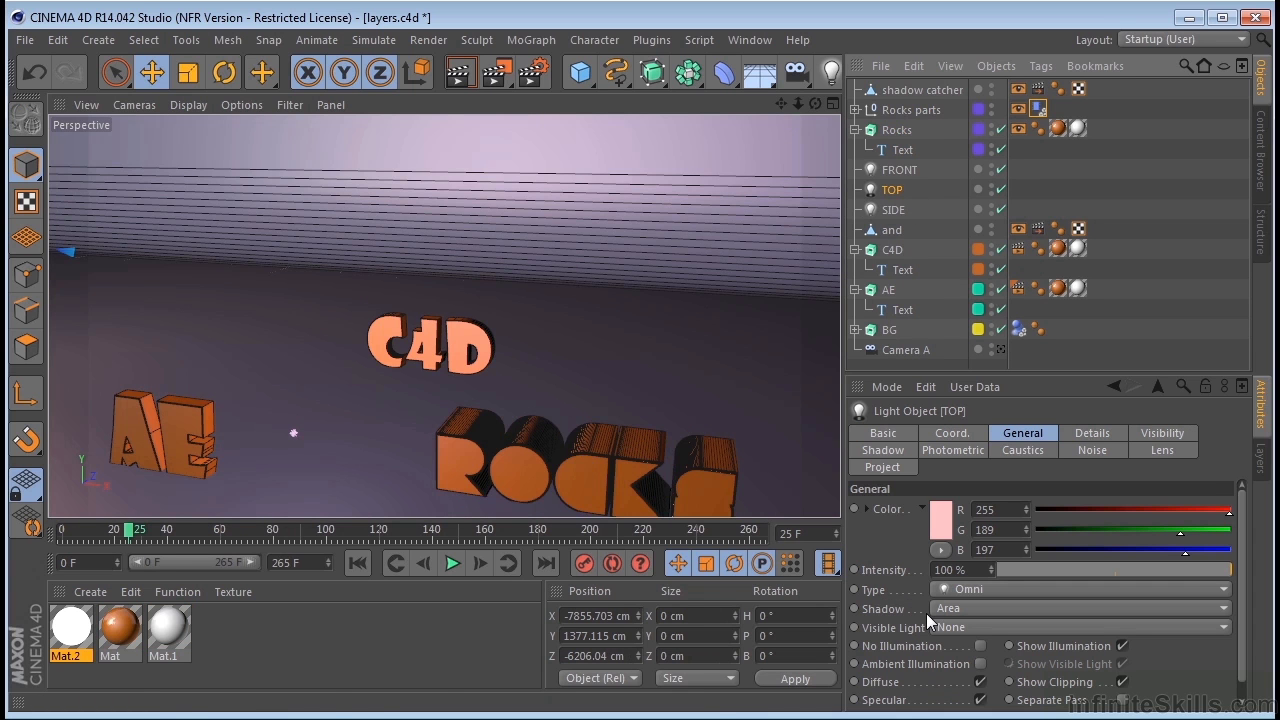
pyautogui.moveTo(812, 106); pyautogui.dragTo(814, 101)
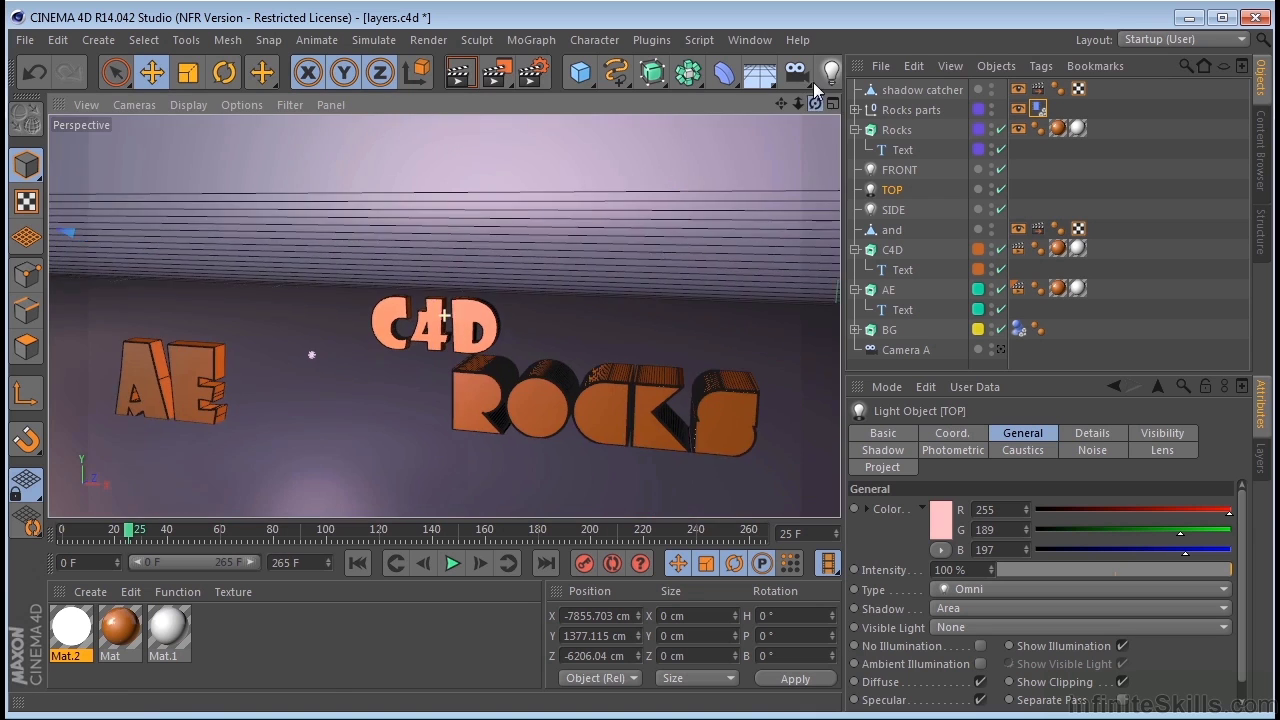
pyautogui.click(460, 72)
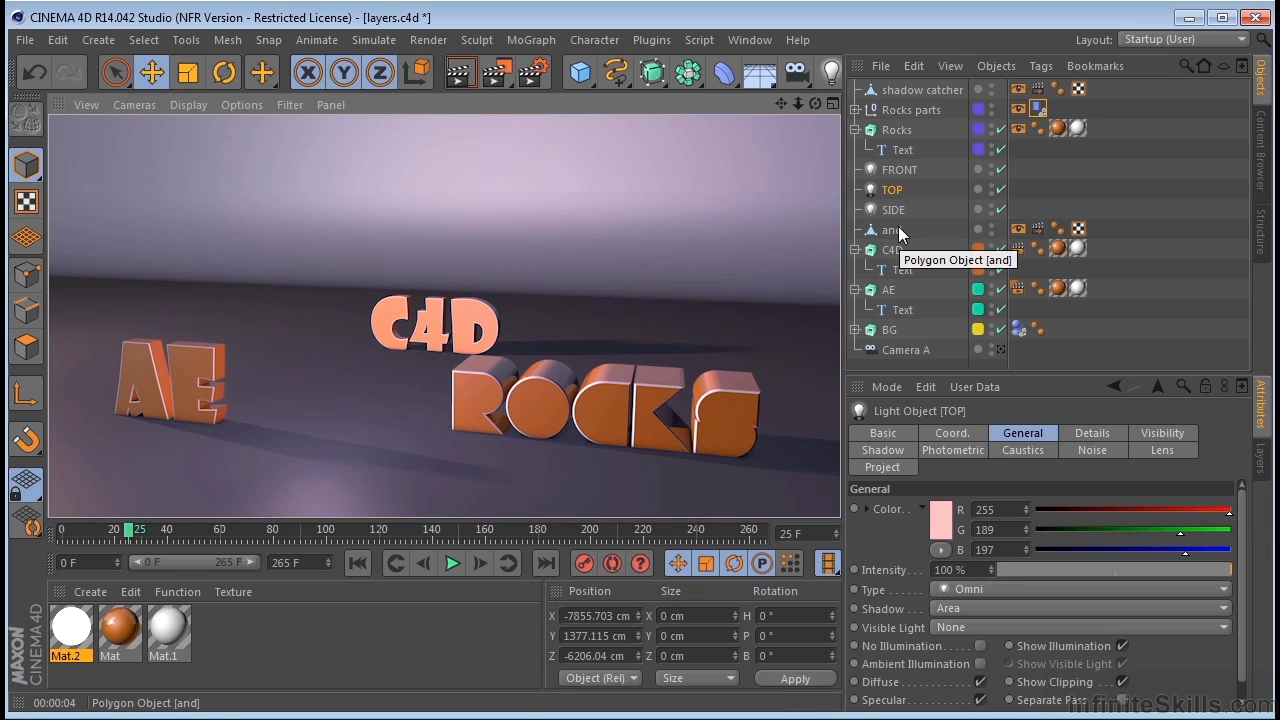
pyautogui.hotkey('ctrl', 'shift', 'a')
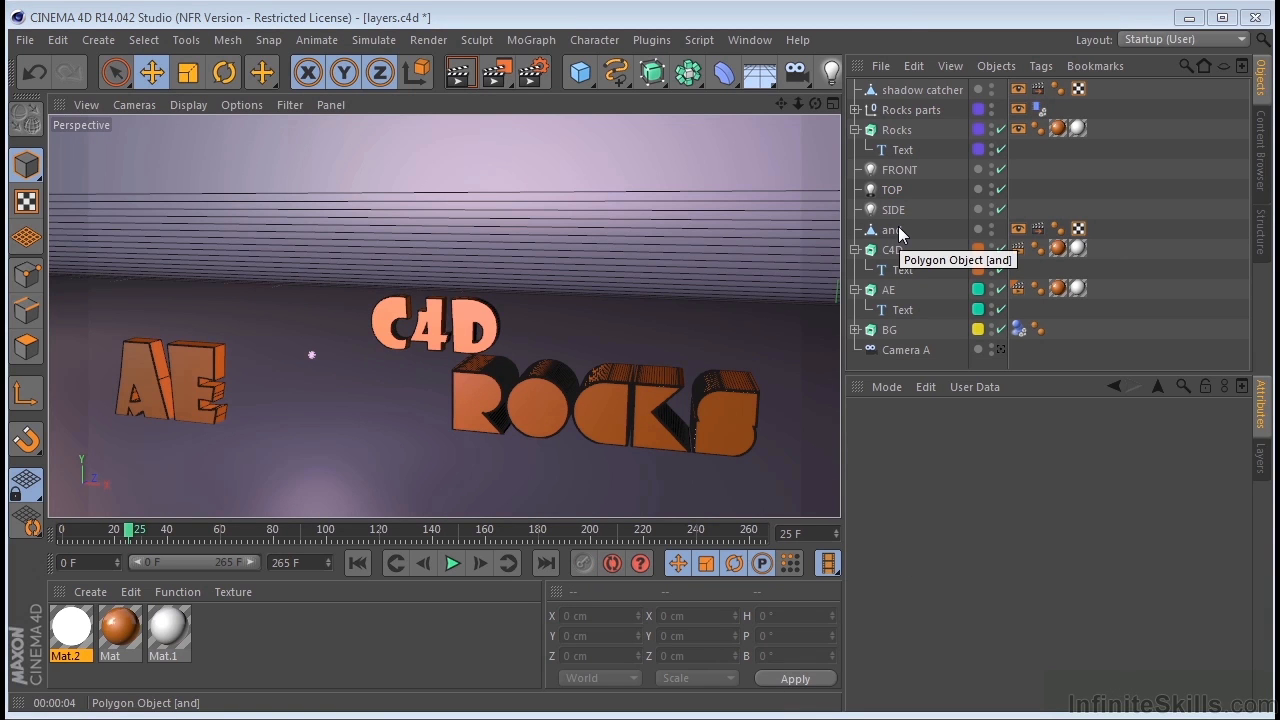
# - Inspect the 'and' object's Display and External Compositing tags at frames 20 and 12
pyautogui.click(892, 231)
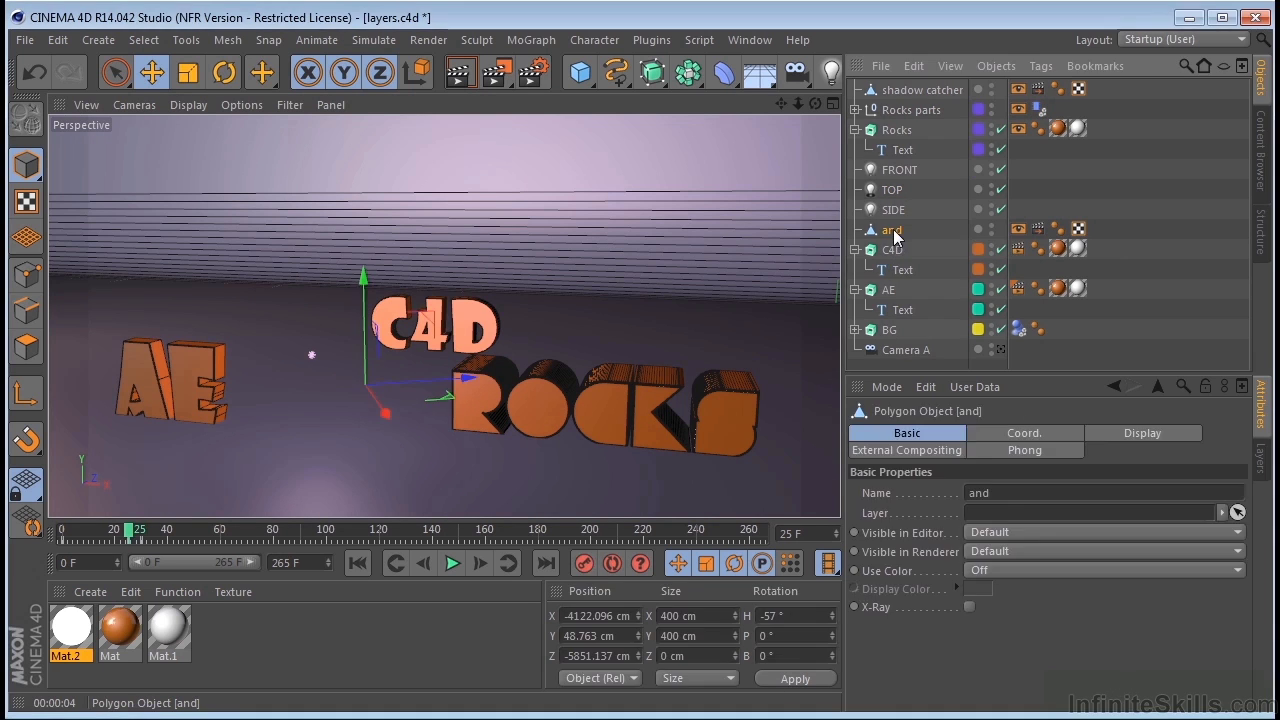
pyautogui.click(1018, 231)
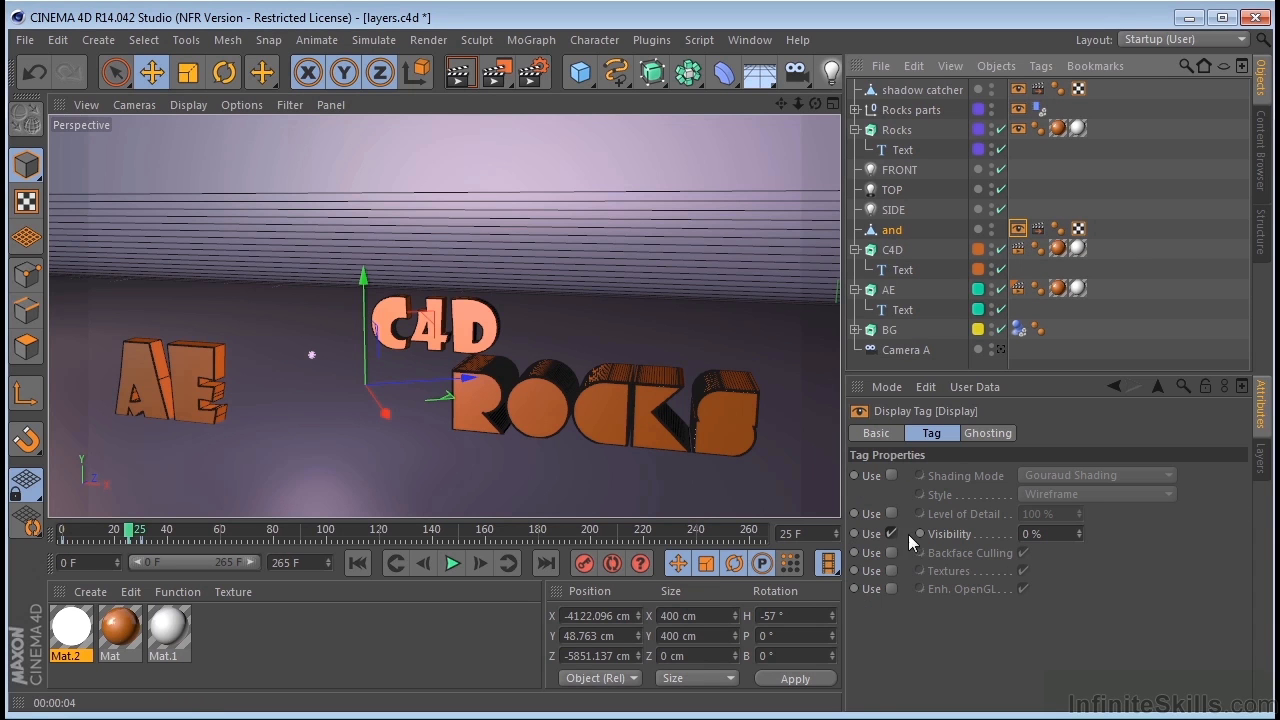
pyautogui.click(1079, 531)
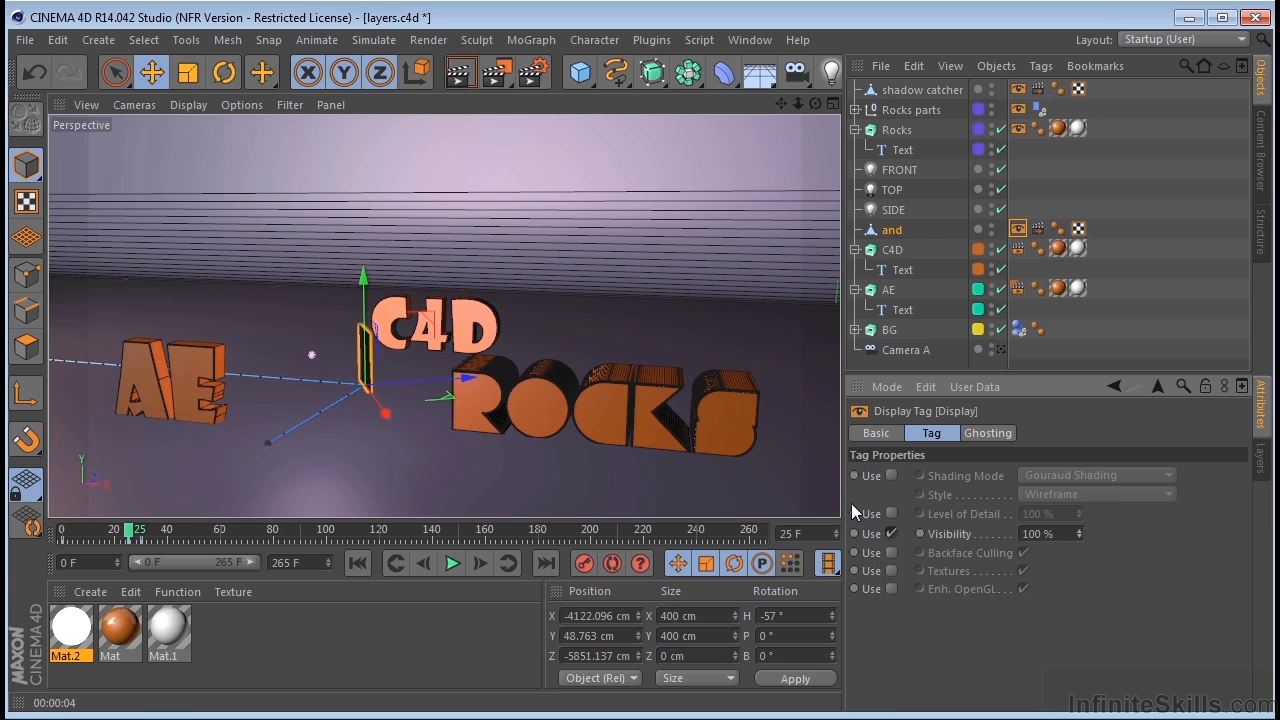
pyautogui.click(891, 533)
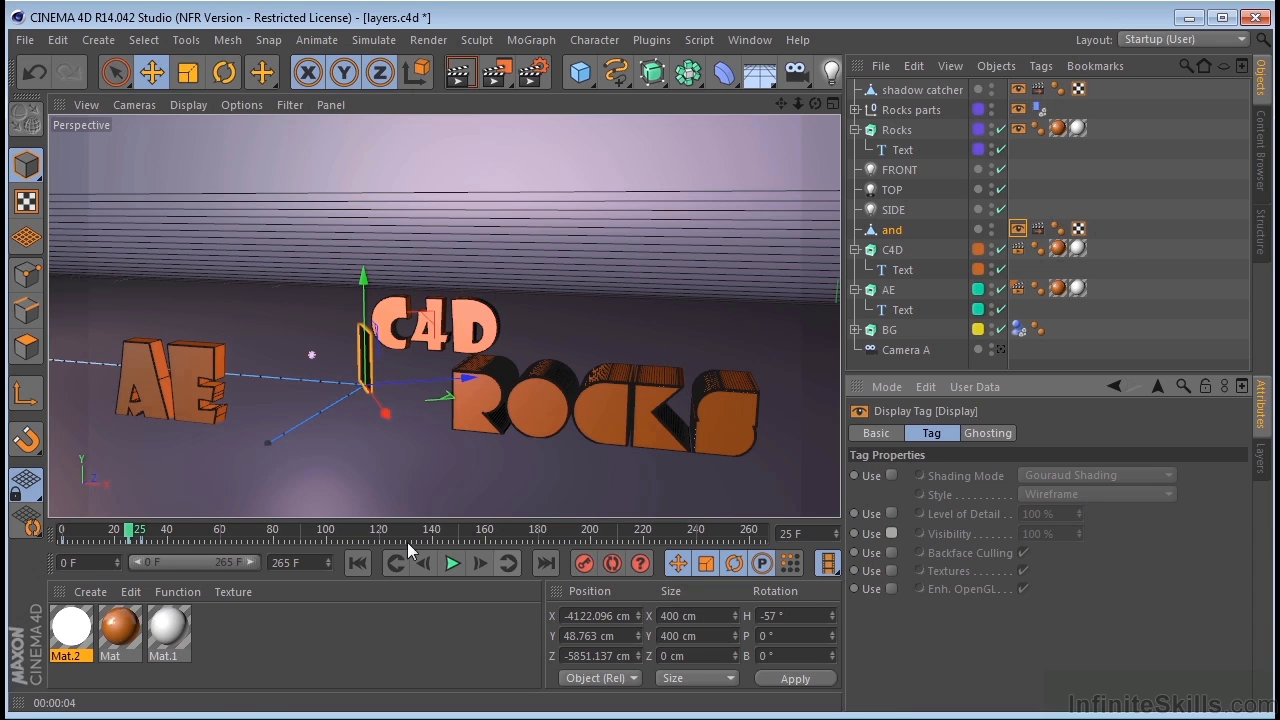
pyautogui.moveTo(130, 537); pyautogui.dragTo(156, 546)
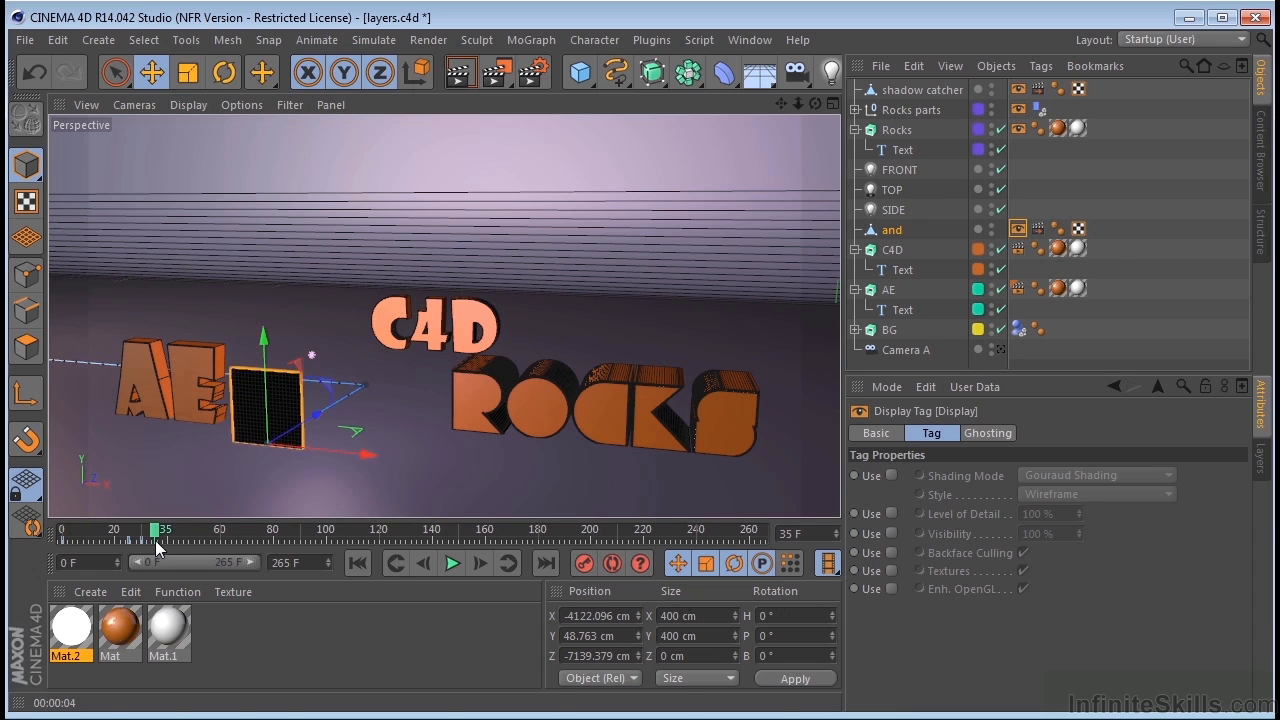
pyautogui.click(1038, 230)
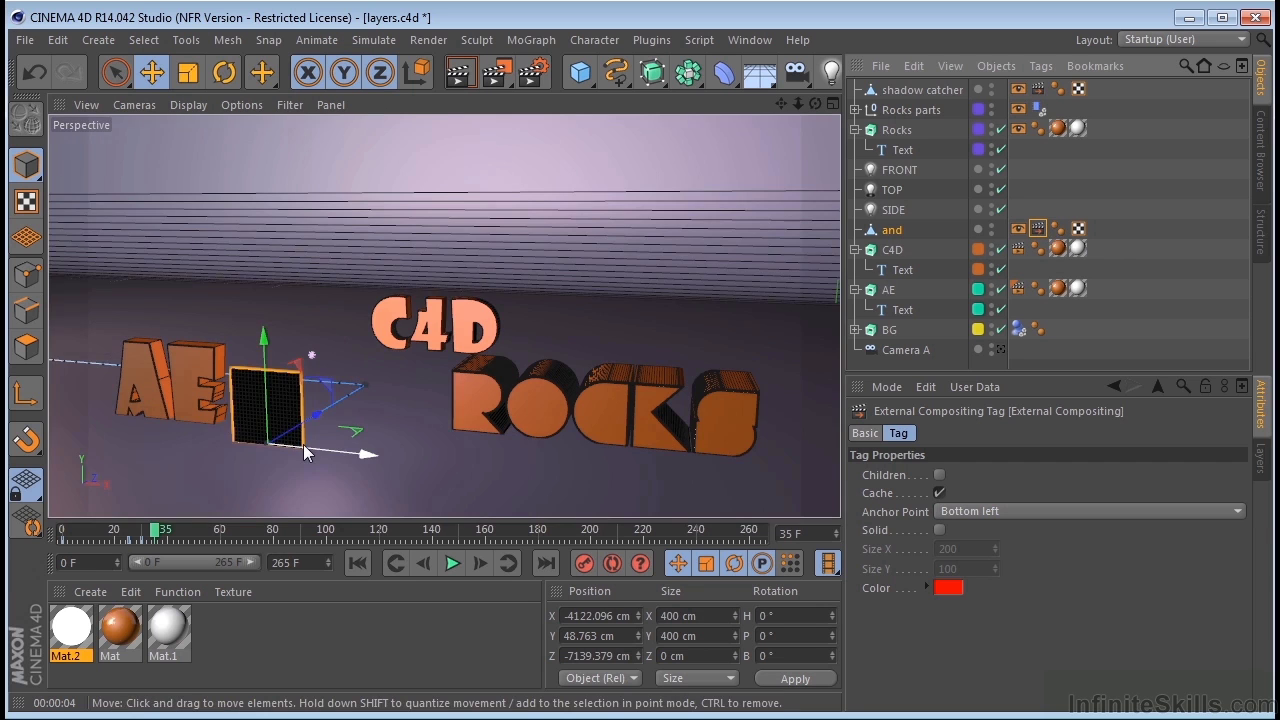
pyautogui.moveTo(160, 535)
pyautogui.mouseDown()
pyautogui.moveTo(97, 536)
pyautogui.moveTo(135, 536)
pyautogui.mouseUp()
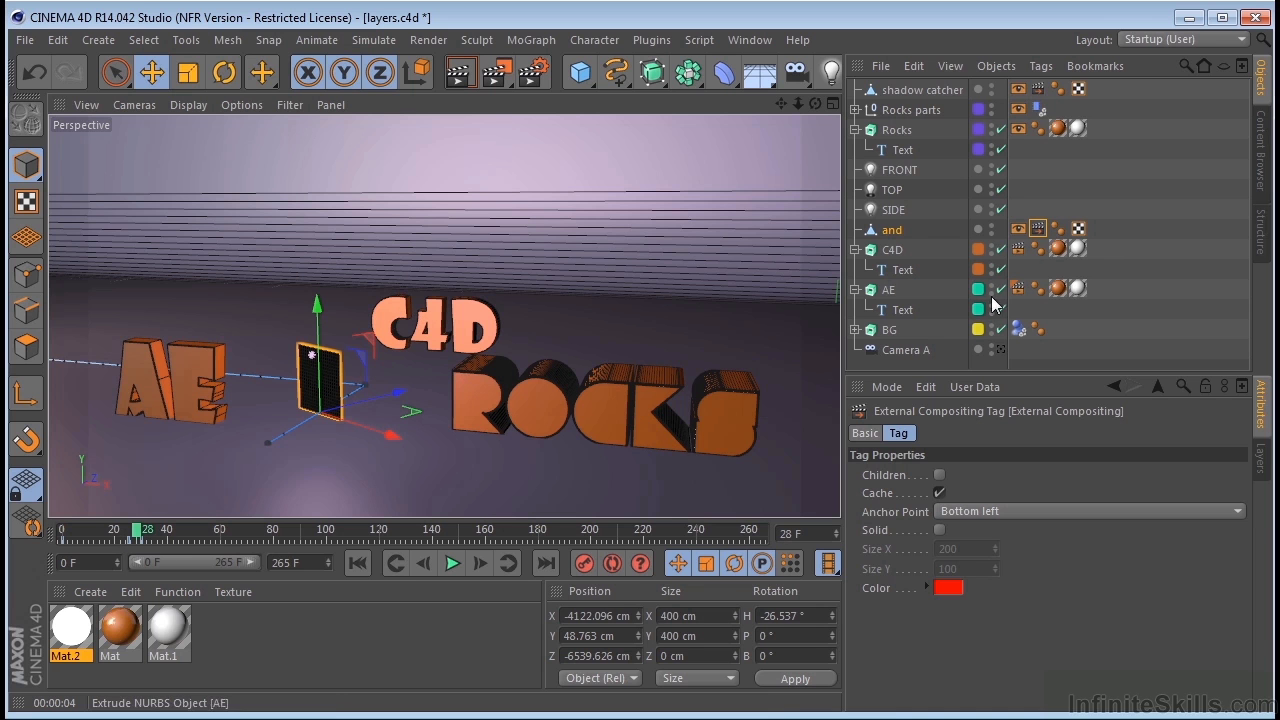
# - Enable Use for Visibility on the 'and' Display tag at 0 %, then check at frame 33
pyautogui.click(1018, 229)
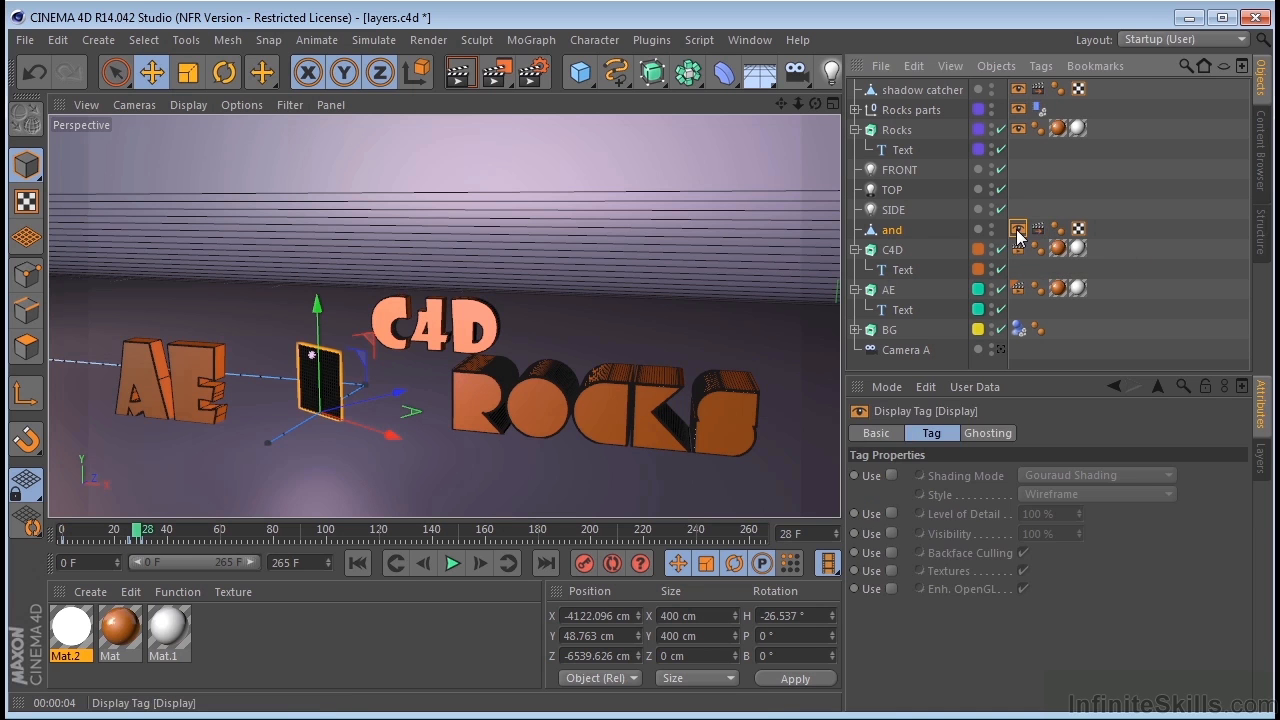
pyautogui.click(891, 533)
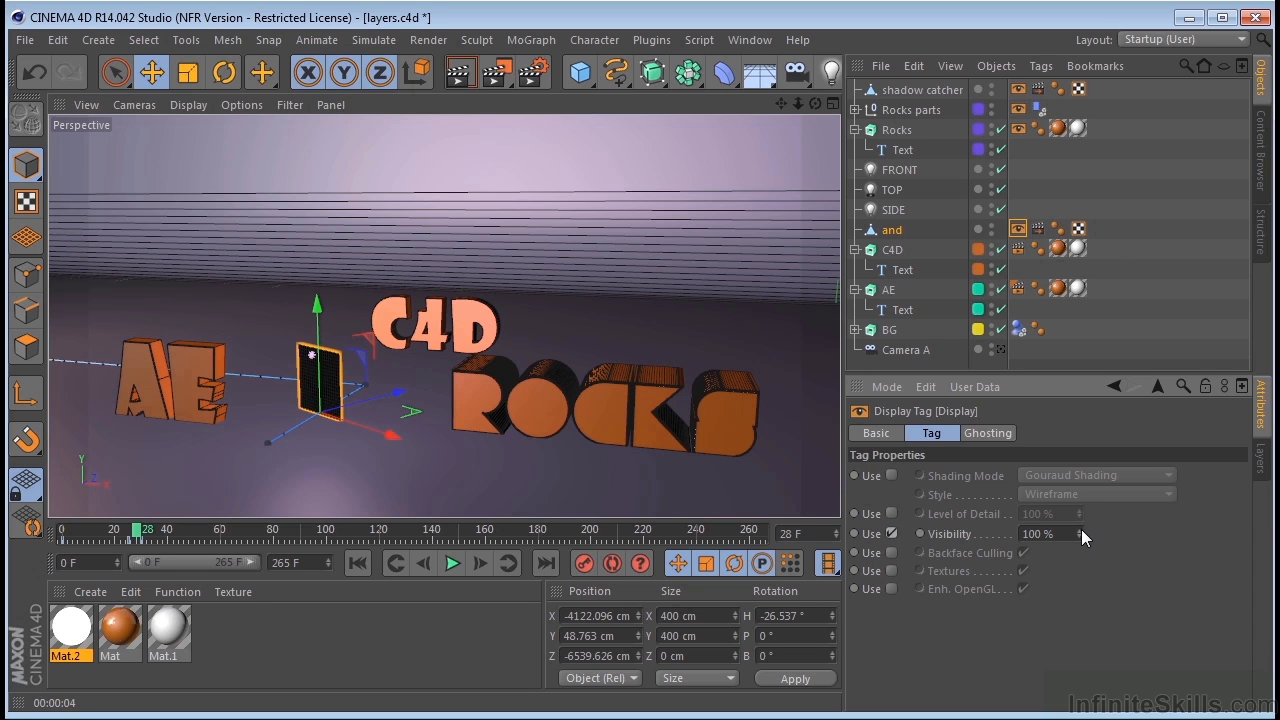
pyautogui.moveTo(1081, 533); pyautogui.dragTo(1040, 533)
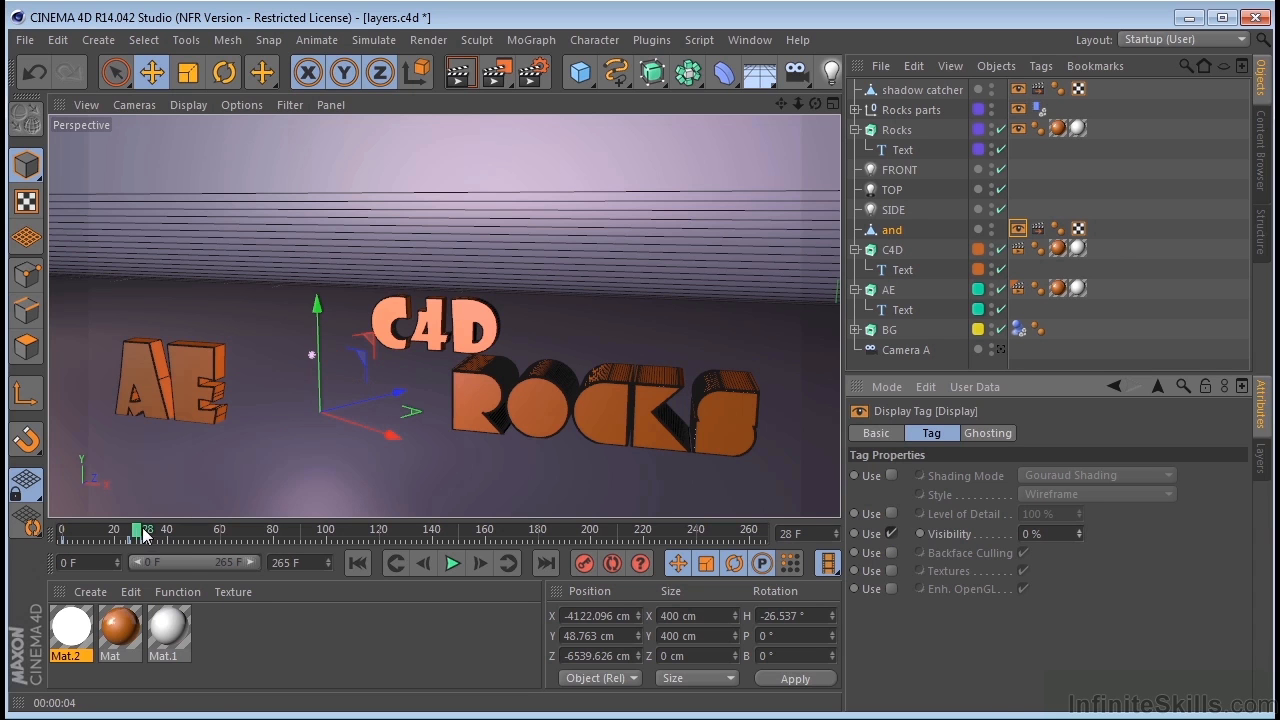
pyautogui.moveTo(147, 530)
pyautogui.mouseDown()
pyautogui.moveTo(186, 555)
pyautogui.moveTo(94, 556)
pyautogui.moveTo(148, 545)
pyautogui.mouseUp()
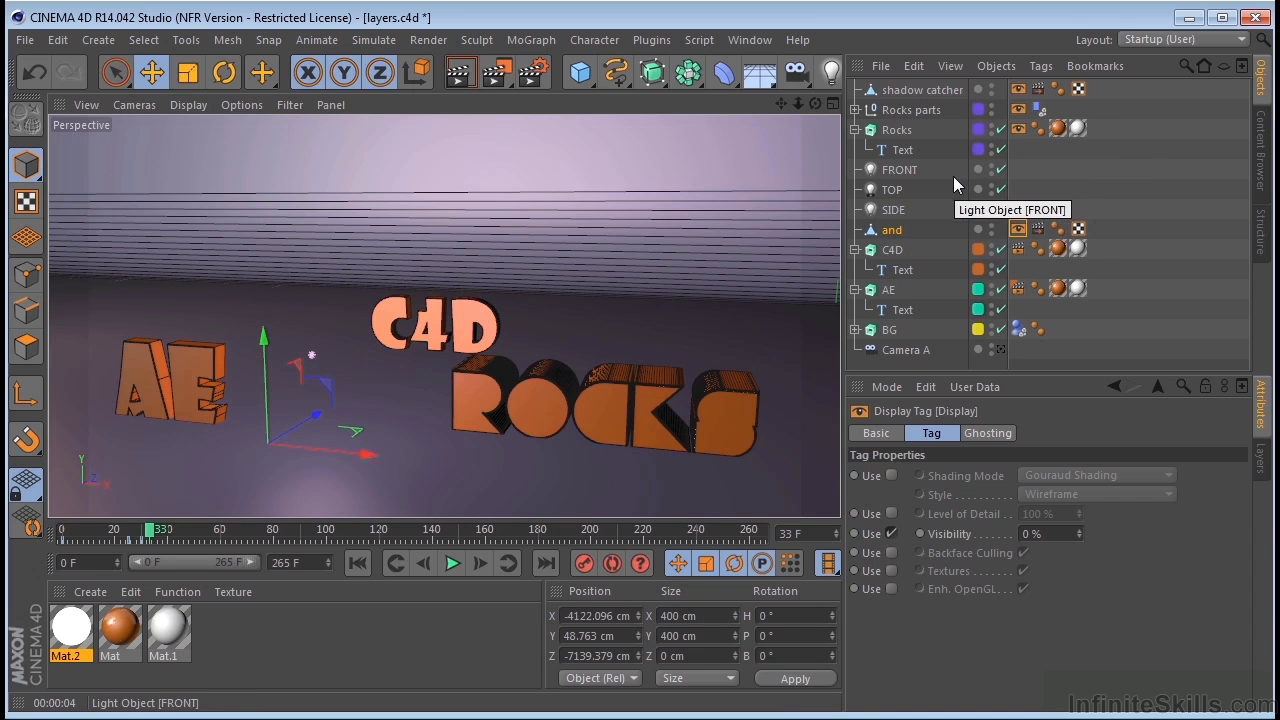
# - List the C4D, AE, BG and Rocks layers and bring up Add to Layer for the Rocks object
pyautogui.click(1263, 462)
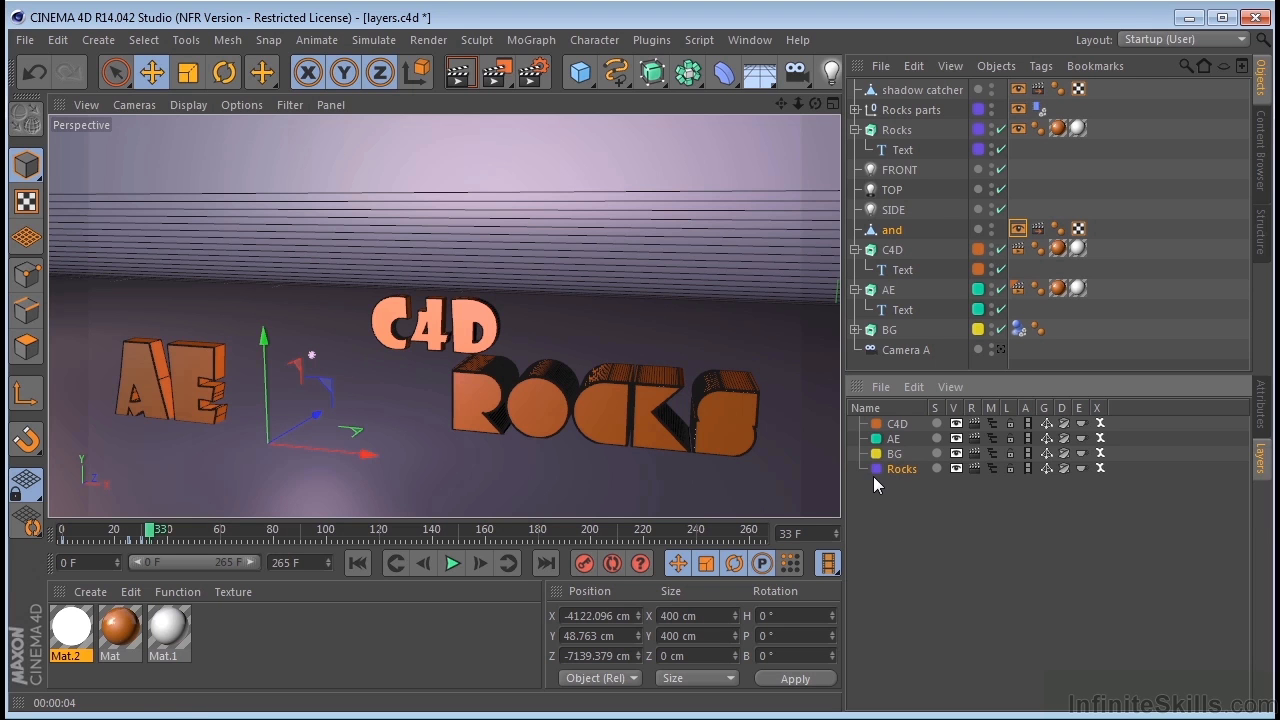
pyautogui.rightClick(900, 131)
pyautogui.moveTo(960, 397)
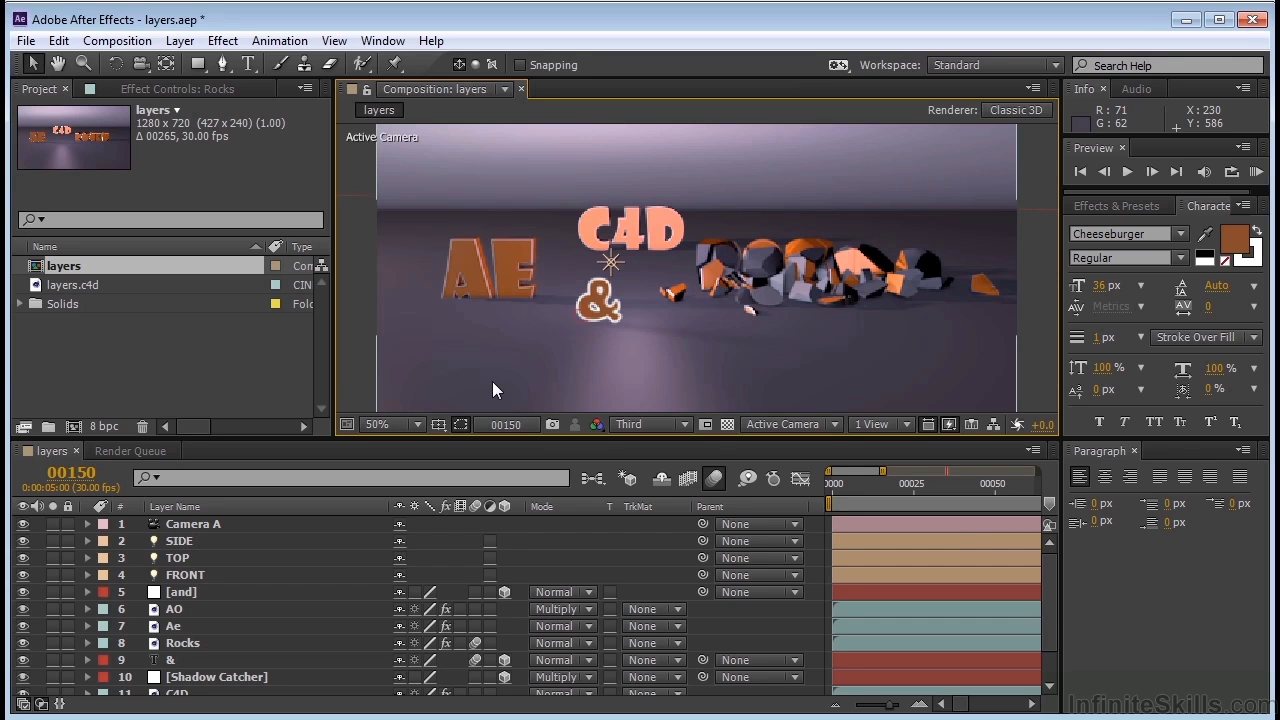
# - Switch off the composition's Motion Blur master toggle and the motion blur switch on layer 9 '&'
pyautogui.click(713, 479)
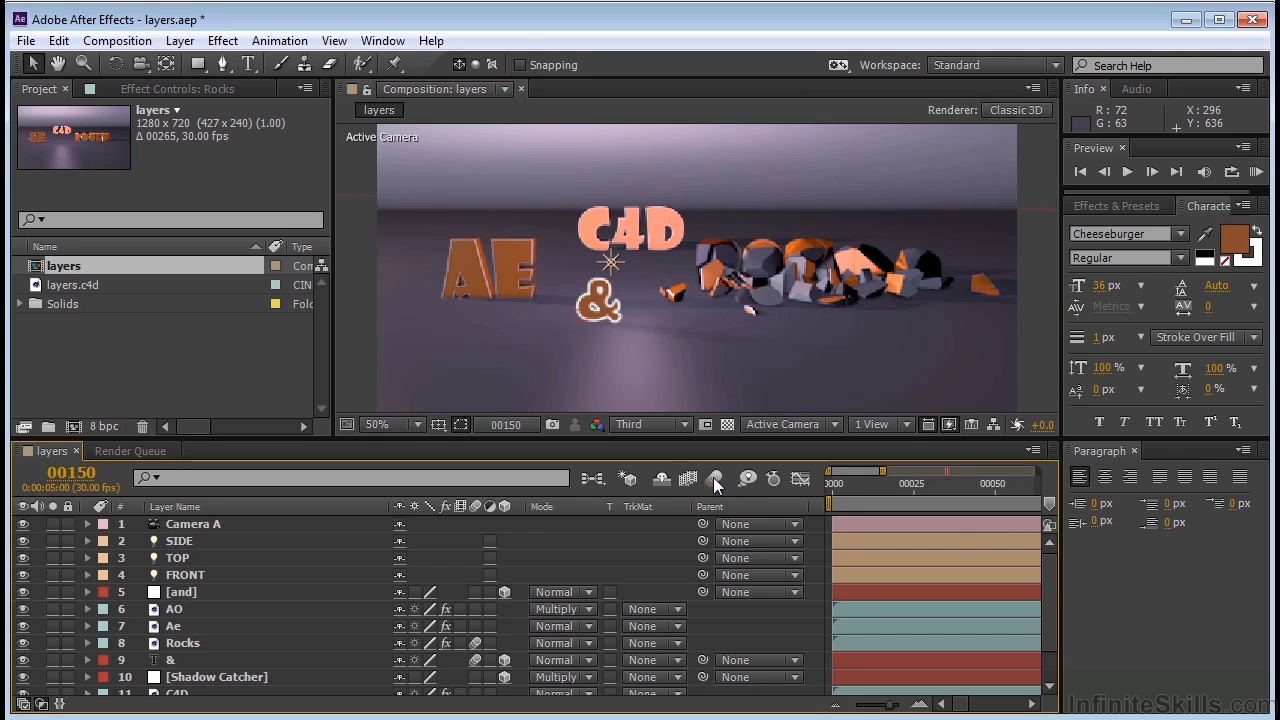
pyautogui.click(476, 660)
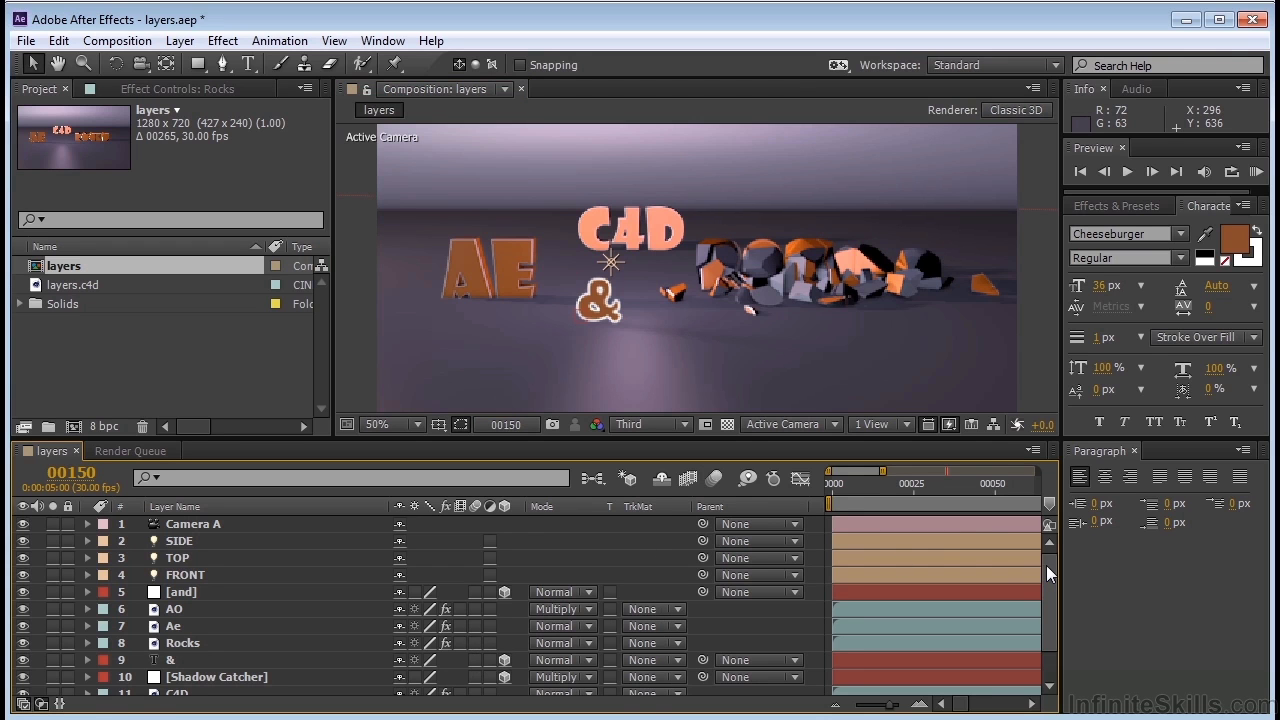
# - Set the C4D layer's CINEWARE Set Layers to render only the C4D layer
pyautogui.moveTo(1048, 570); pyautogui.dragTo(1047, 601)
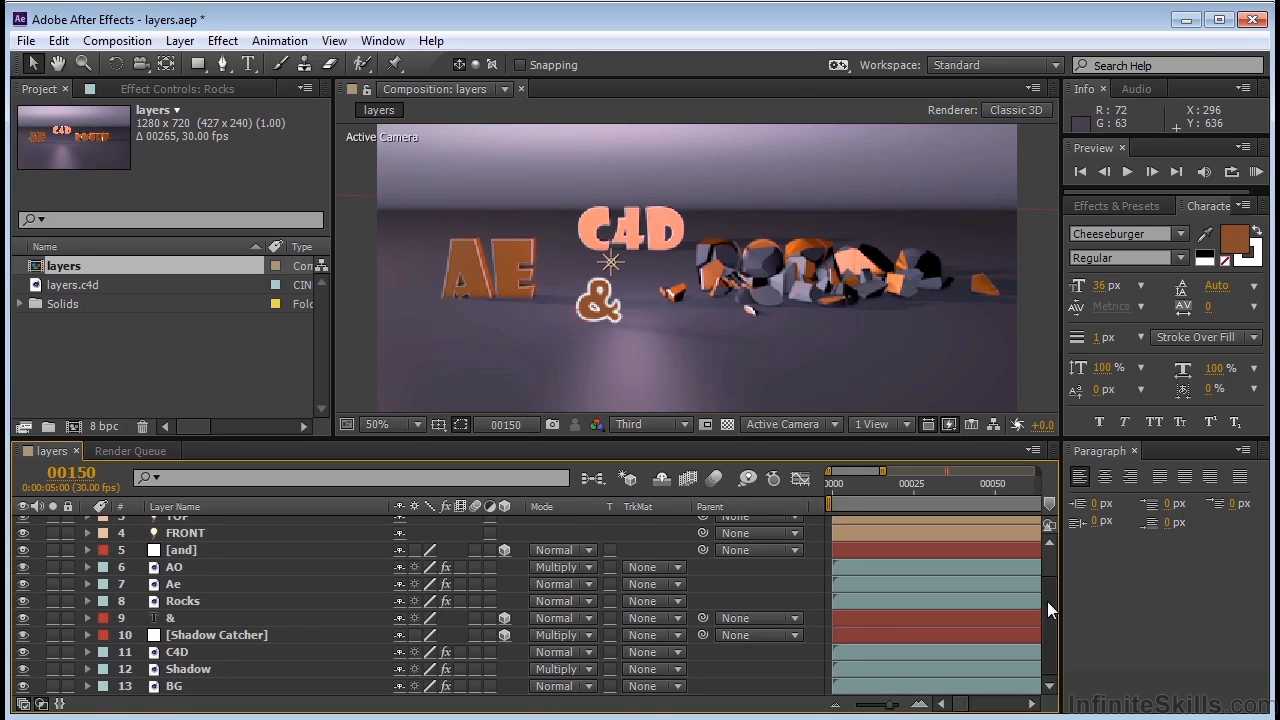
pyautogui.click(186, 652)
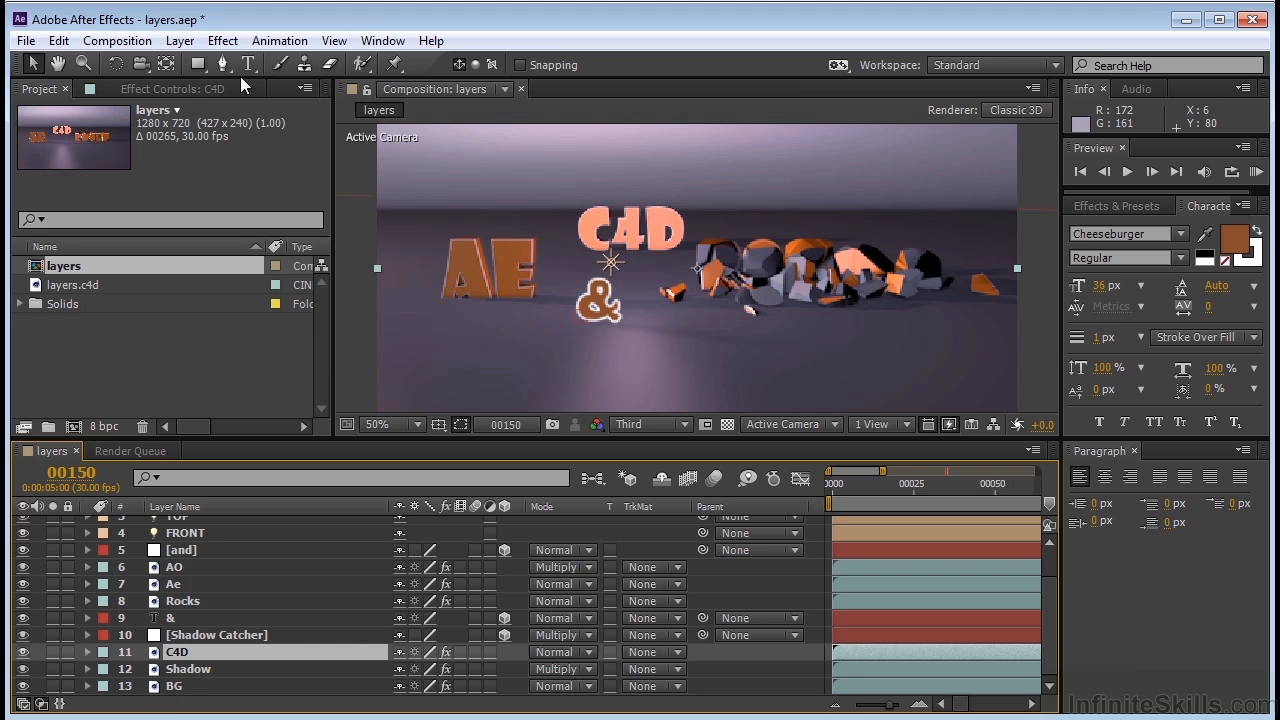
pyautogui.click(162, 92)
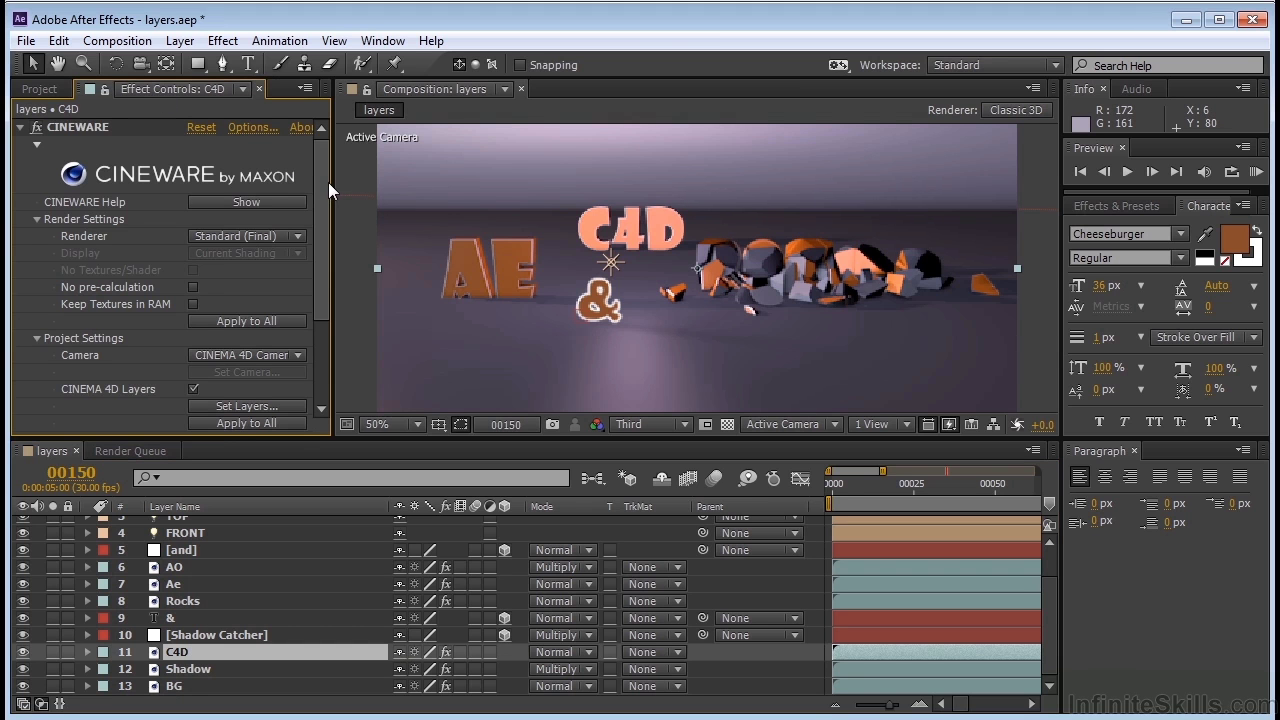
pyautogui.moveTo(328, 182); pyautogui.dragTo(319, 268)
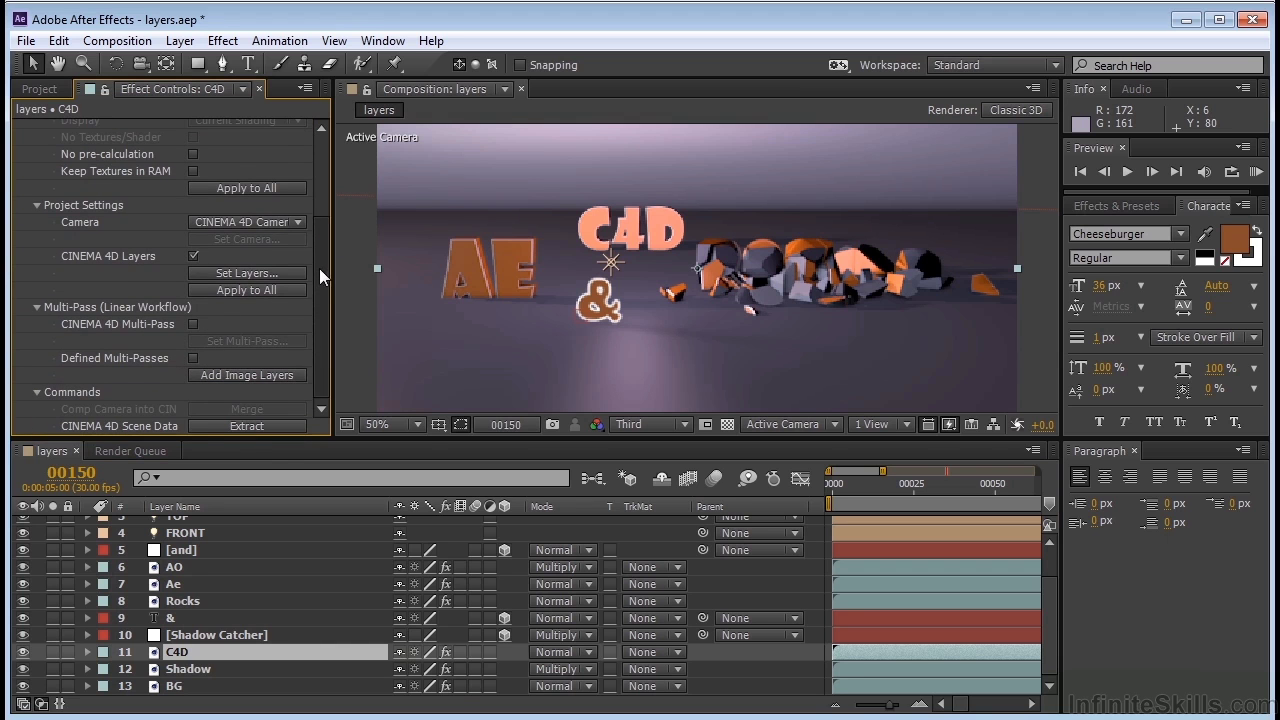
pyautogui.click(257, 275)
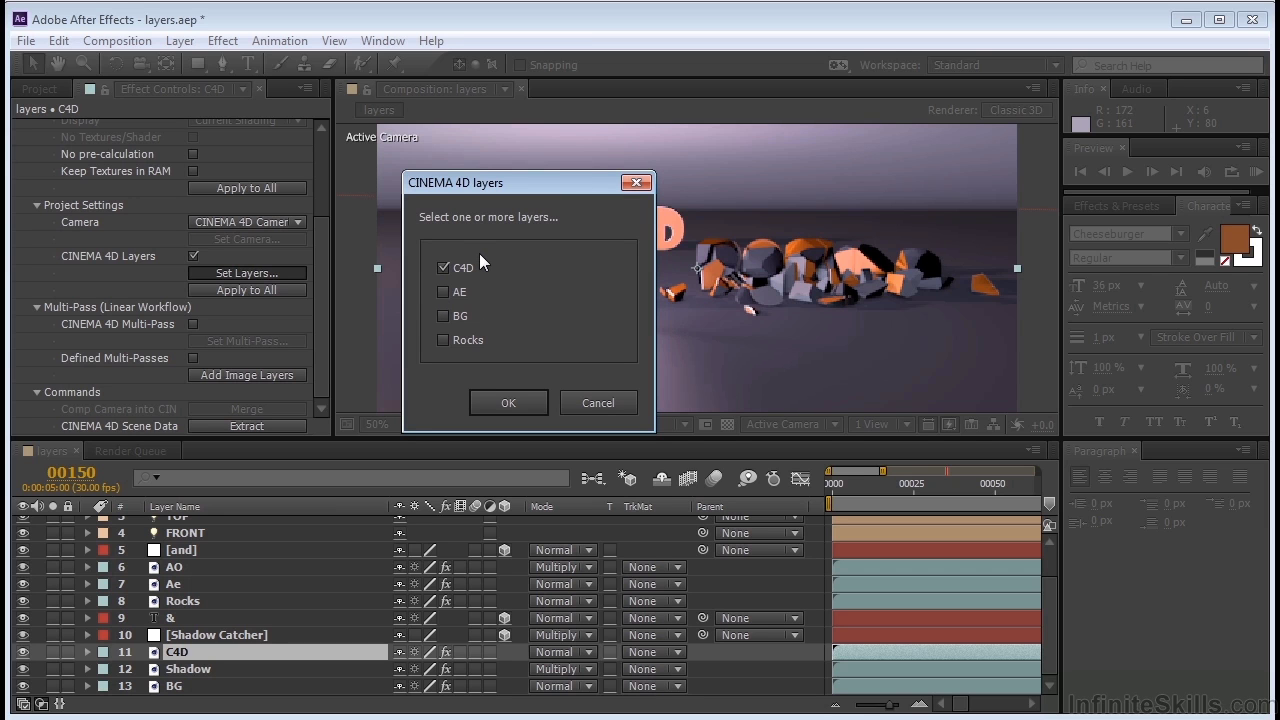
pyautogui.click(443, 291)
pyautogui.click(443, 315)
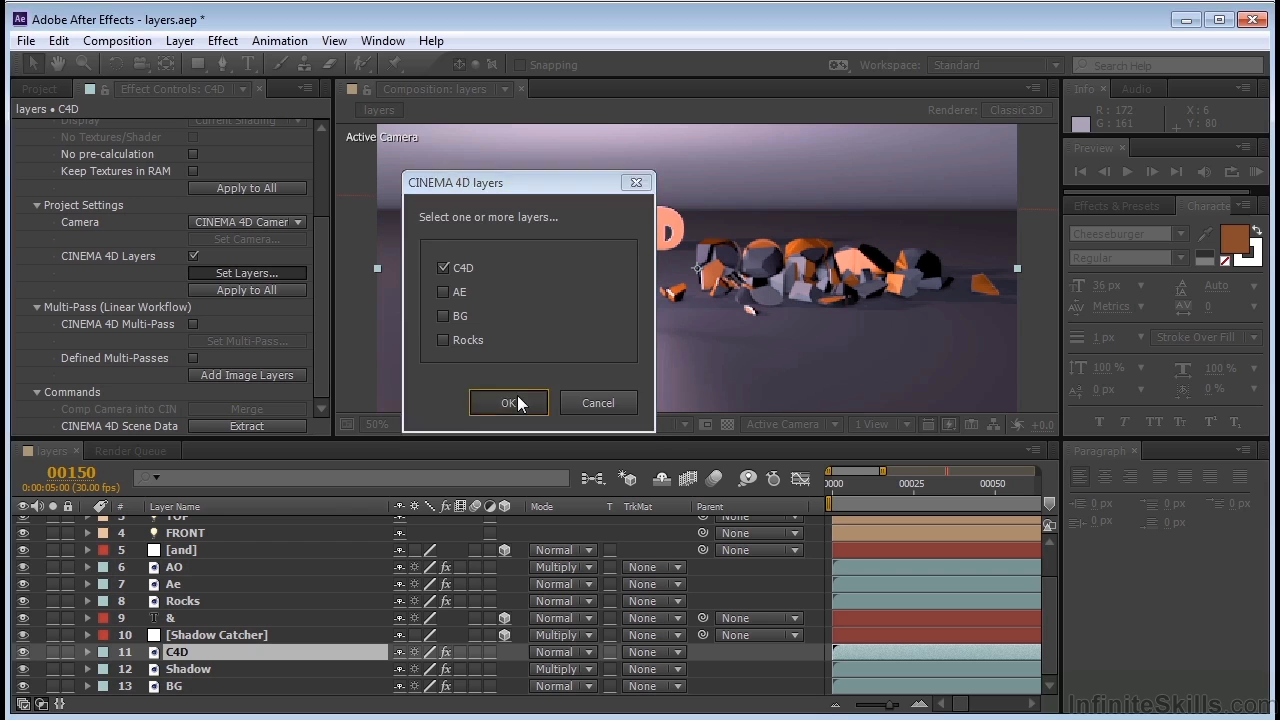
# - Set the BG layer's CINEWARE Set Layers to render only the BG layer
pyautogui.click(508, 402)
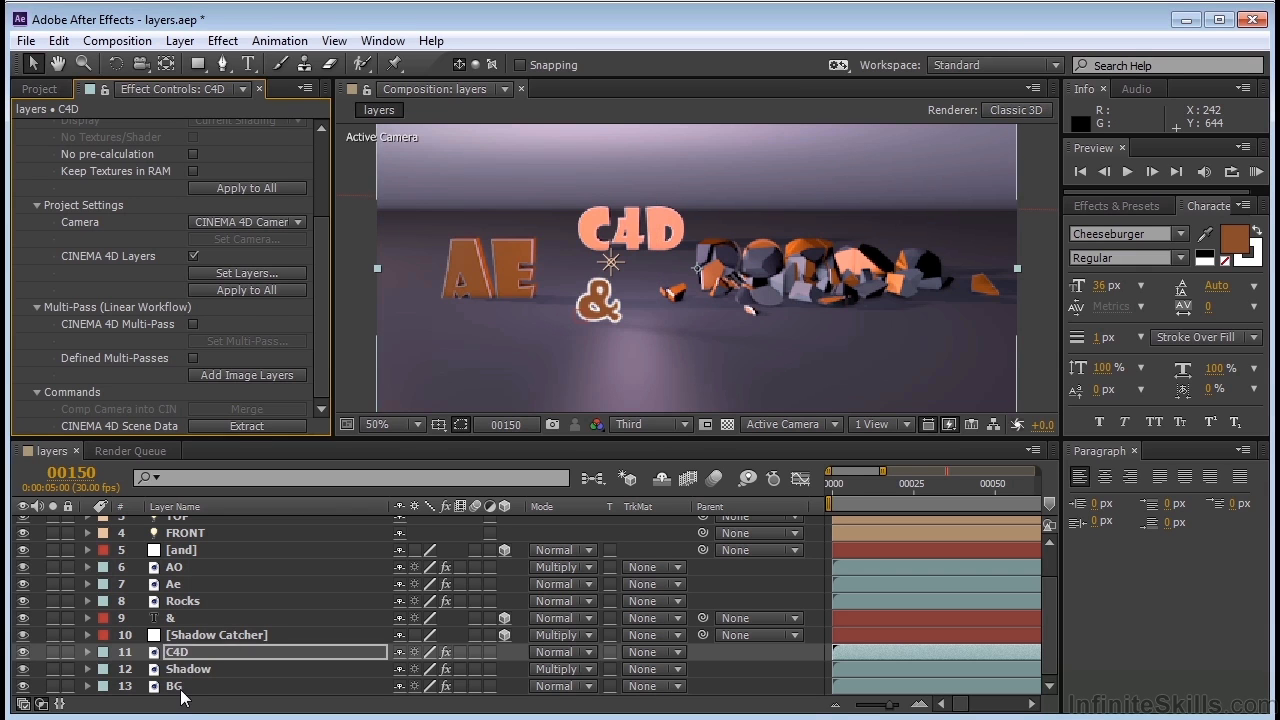
pyautogui.click(175, 686)
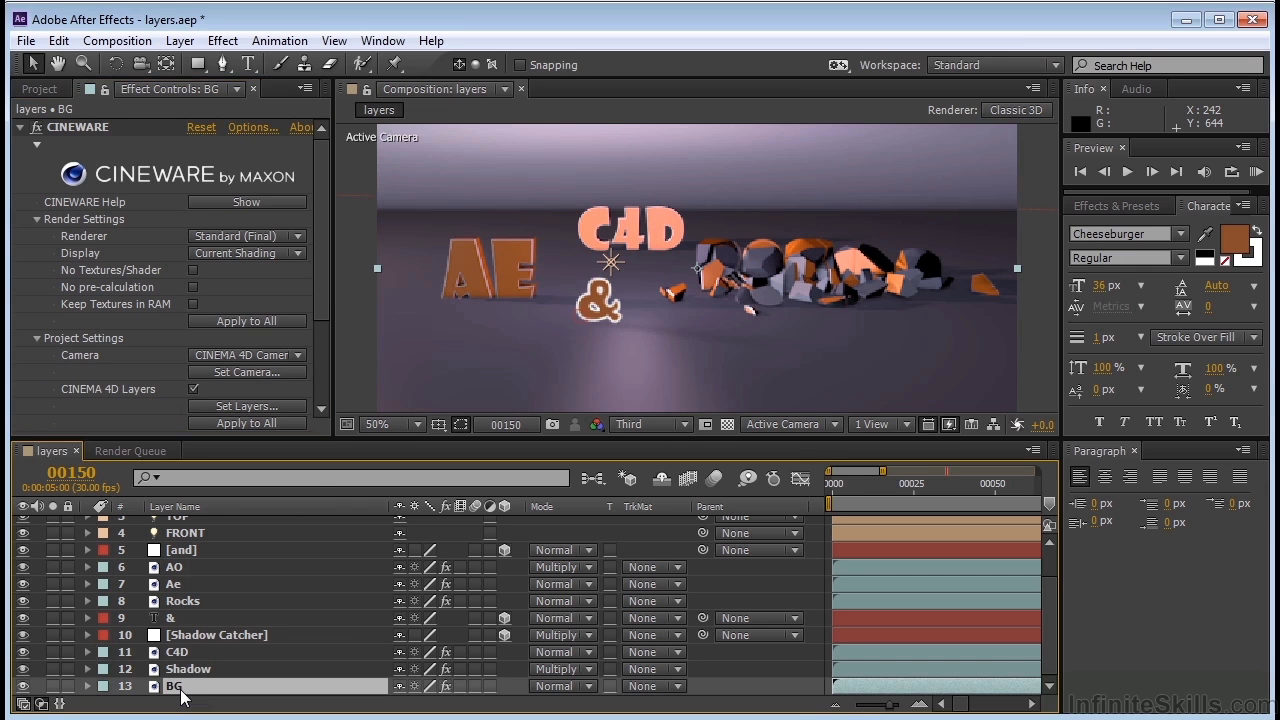
pyautogui.click(251, 405)
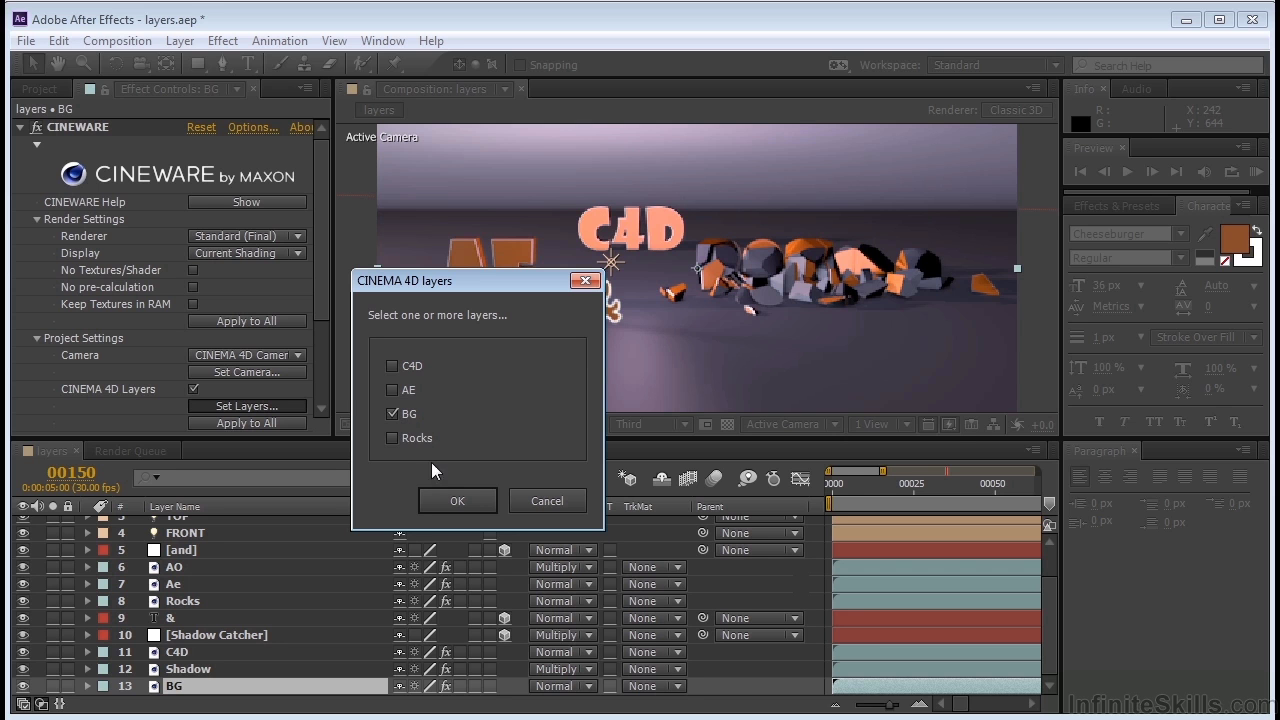
pyautogui.click(445, 498)
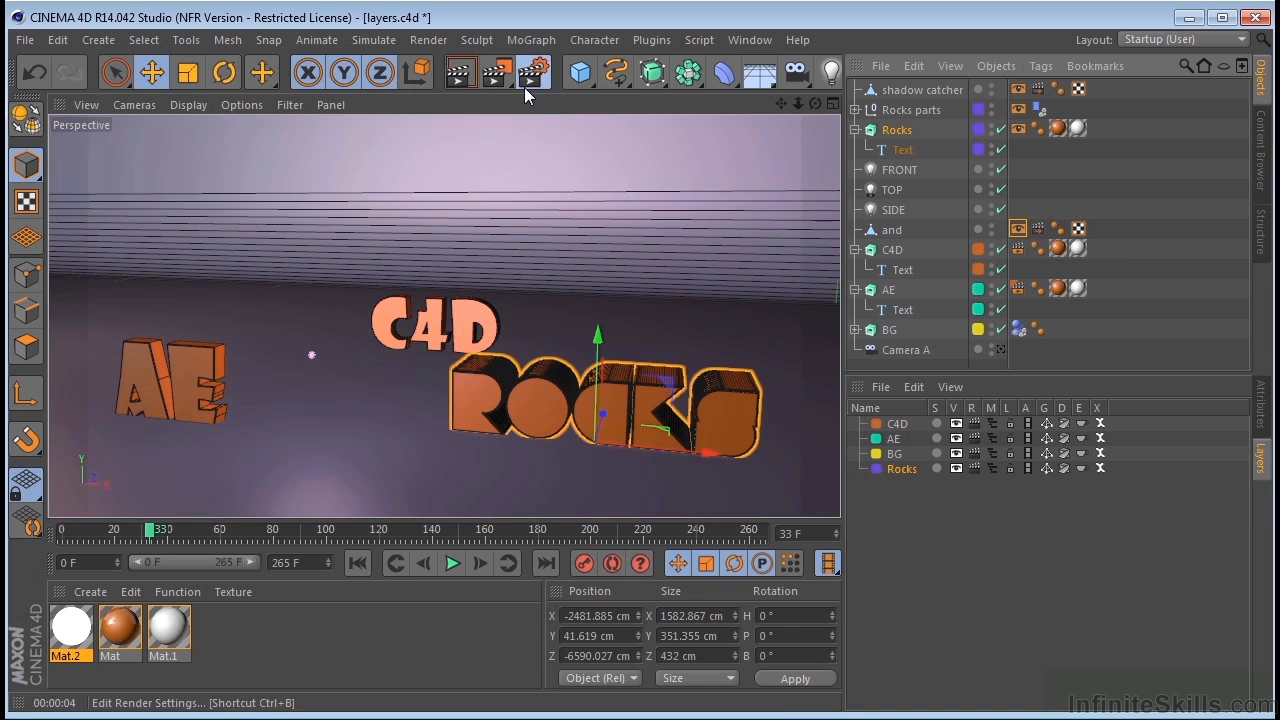
pyautogui.click(524, 87)
pyautogui.moveTo(436, 17); pyautogui.dragTo(548, 62)
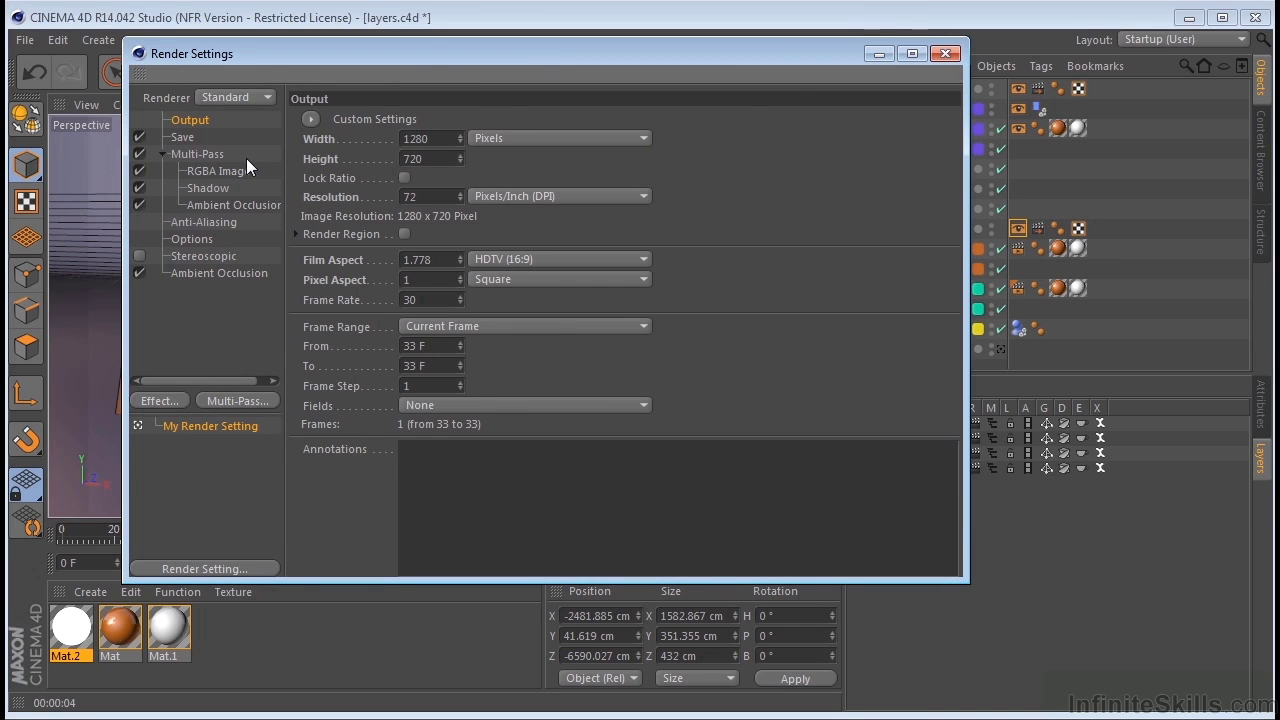
pyautogui.click(945, 53)
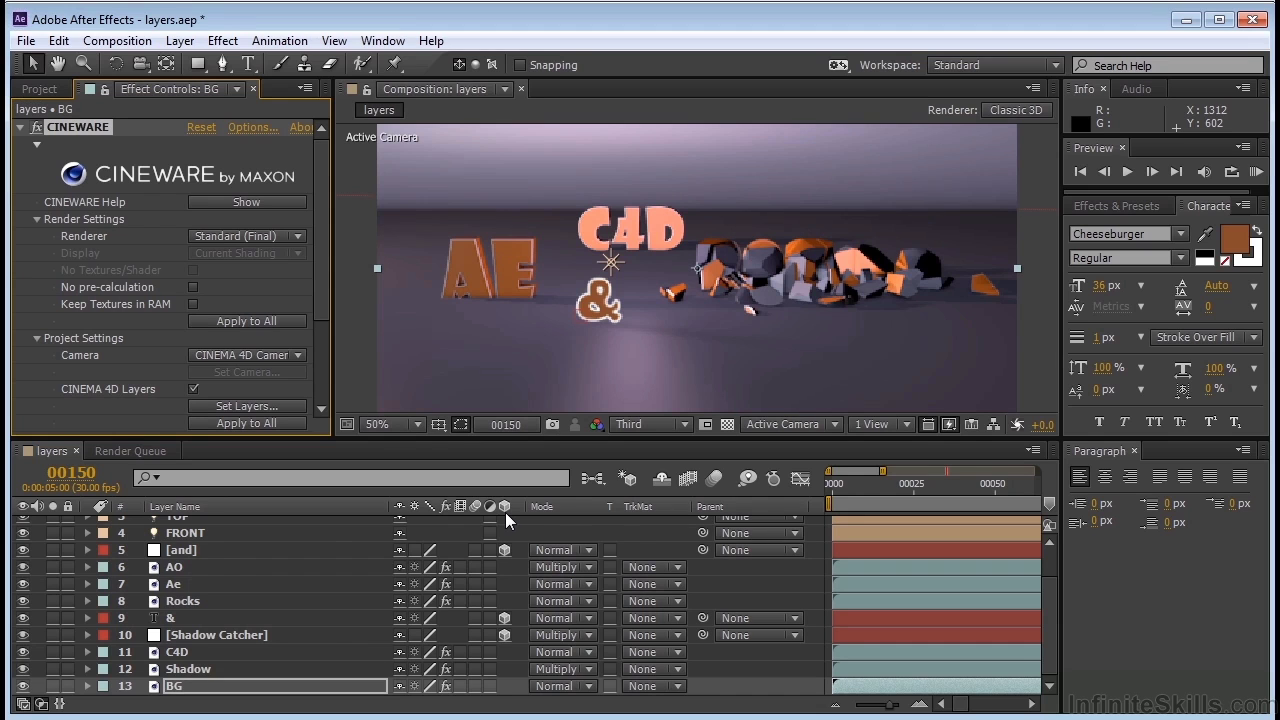
# - Set the AO layer's CINEWARE multi-pass to Ambient Occlusion
pyautogui.click(178, 567)
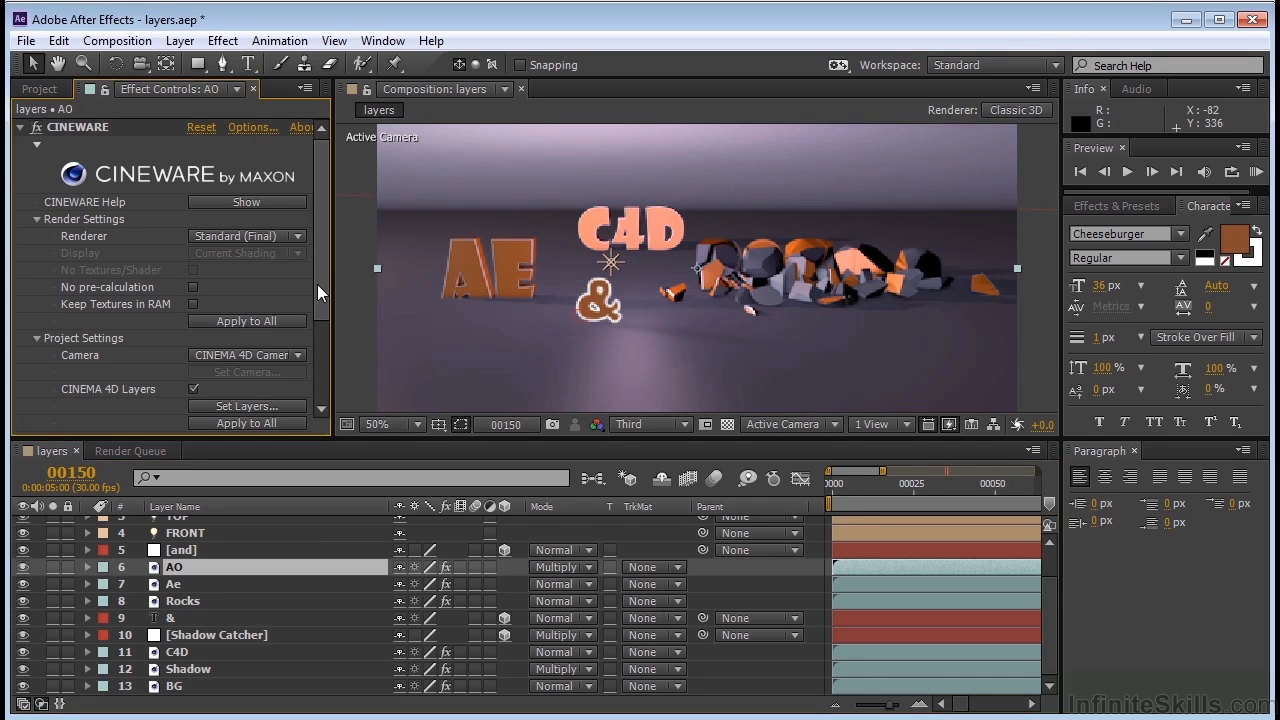
pyautogui.scroll(-3, 315, 293)
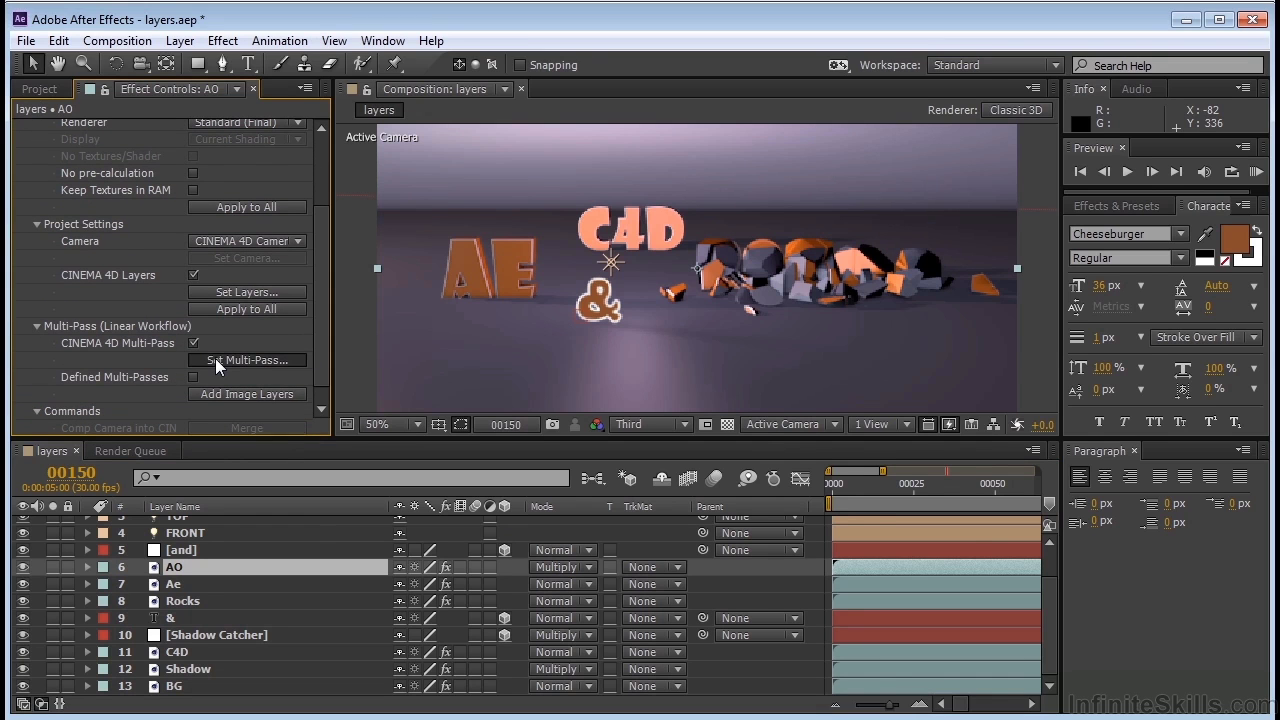
pyautogui.click(215, 358)
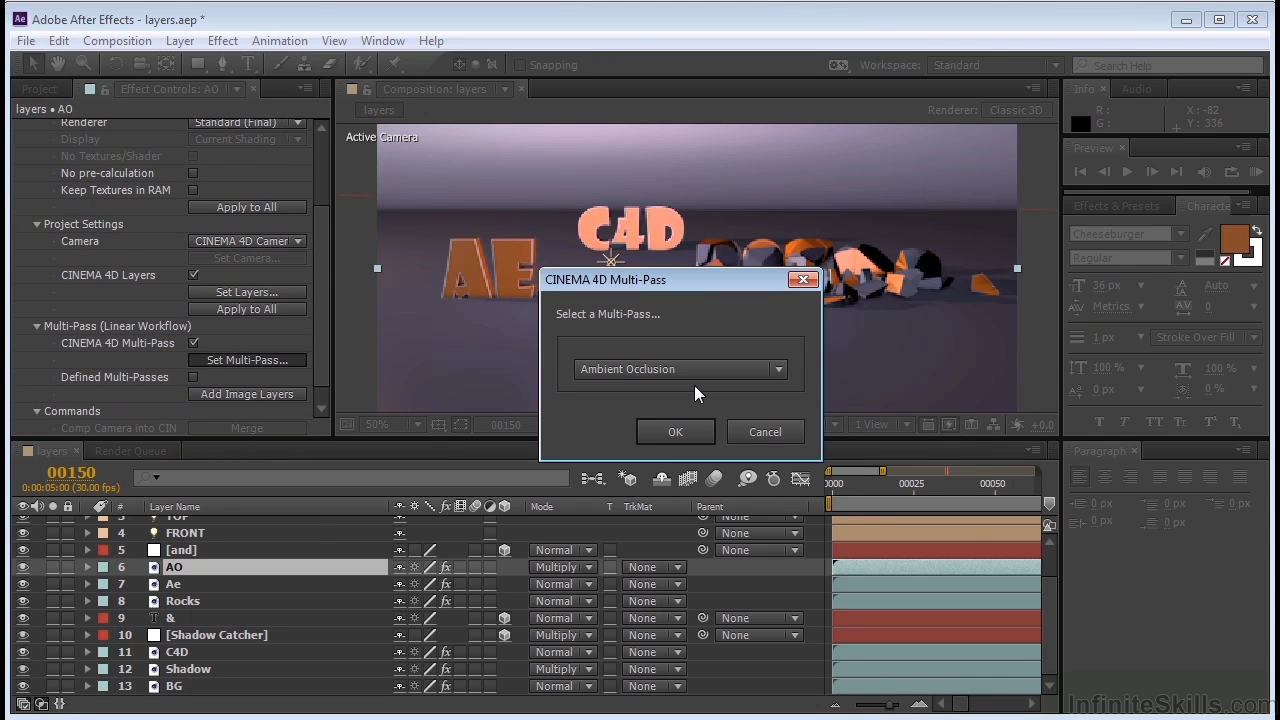
pyautogui.click(675, 431)
# - Hide the AO layer and toggle Rocks, C4D and BG visibility off and back on to compare
pyautogui.click(24, 567)
pyautogui.click(24, 567)
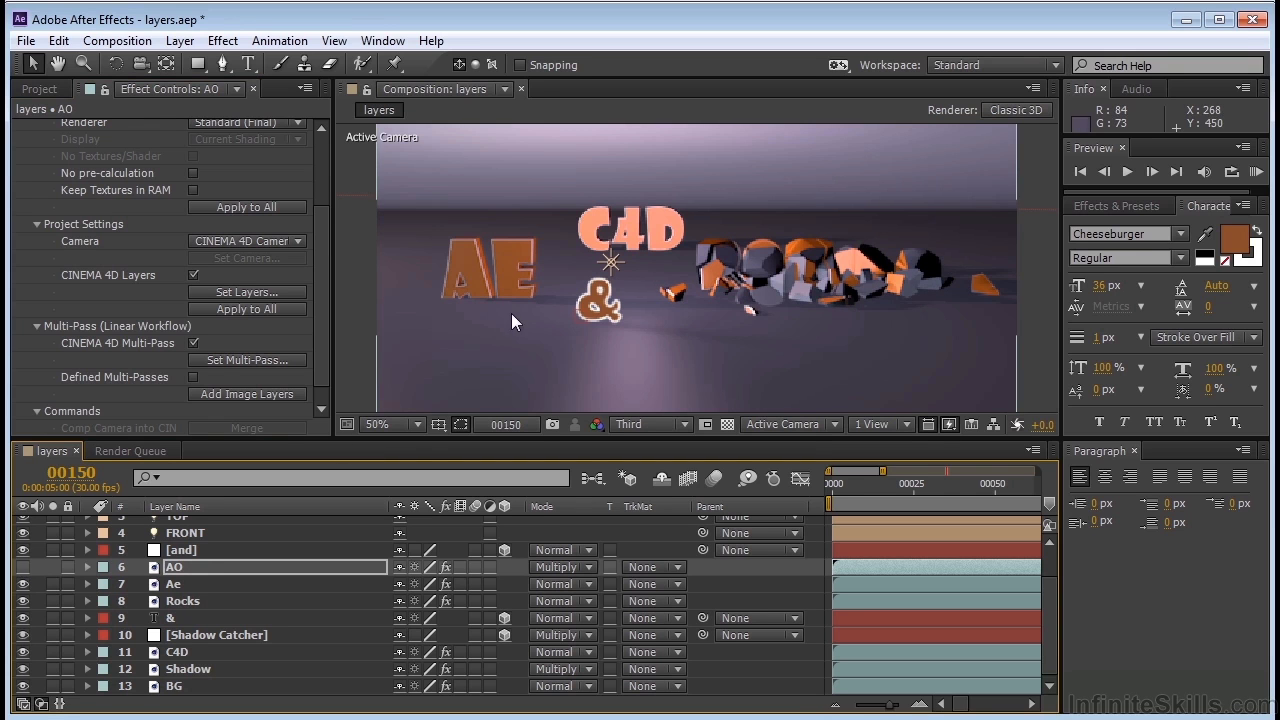
pyautogui.click(23, 601)
pyautogui.click(23, 601)
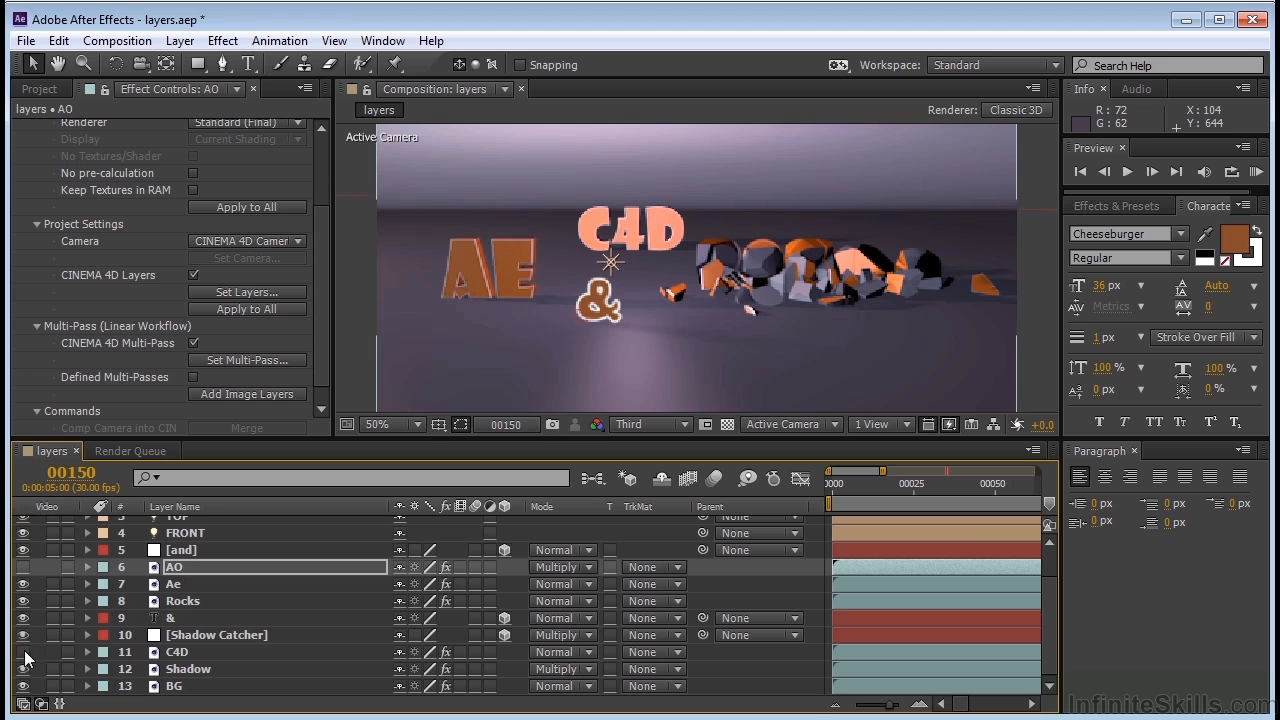
pyautogui.click(23, 652)
pyautogui.click(23, 652)
pyautogui.click(23, 686)
pyautogui.click(23, 686)
pyautogui.click(23, 686)
pyautogui.click(23, 686)
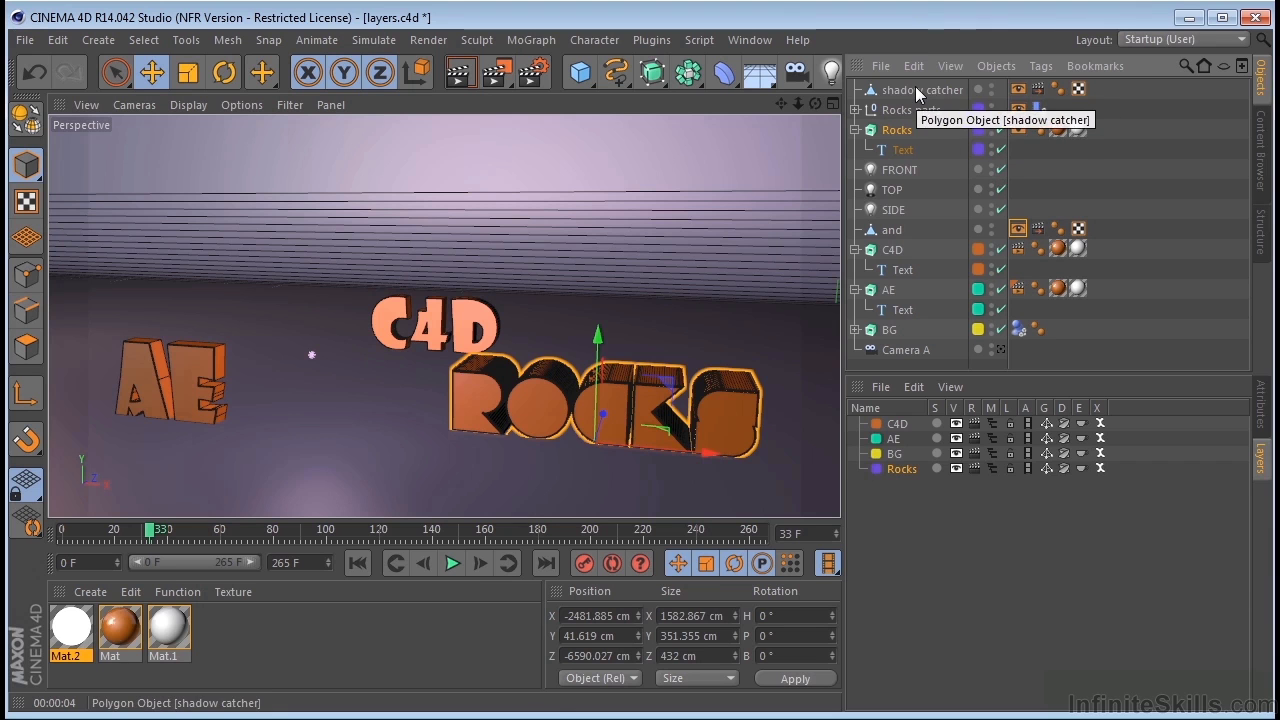
# - Test the shadow catcher's Display tag visibility at 100 % and back to 0 %
pyautogui.click(916, 90)
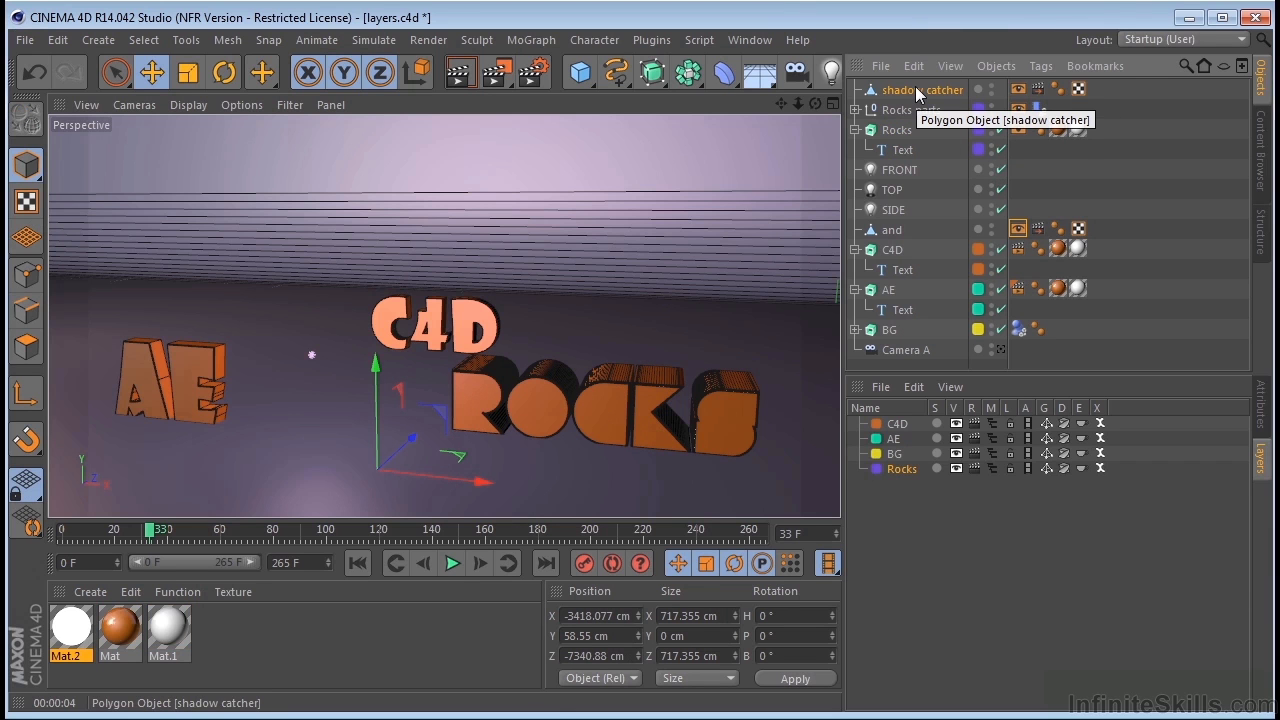
pyautogui.click(1017, 88)
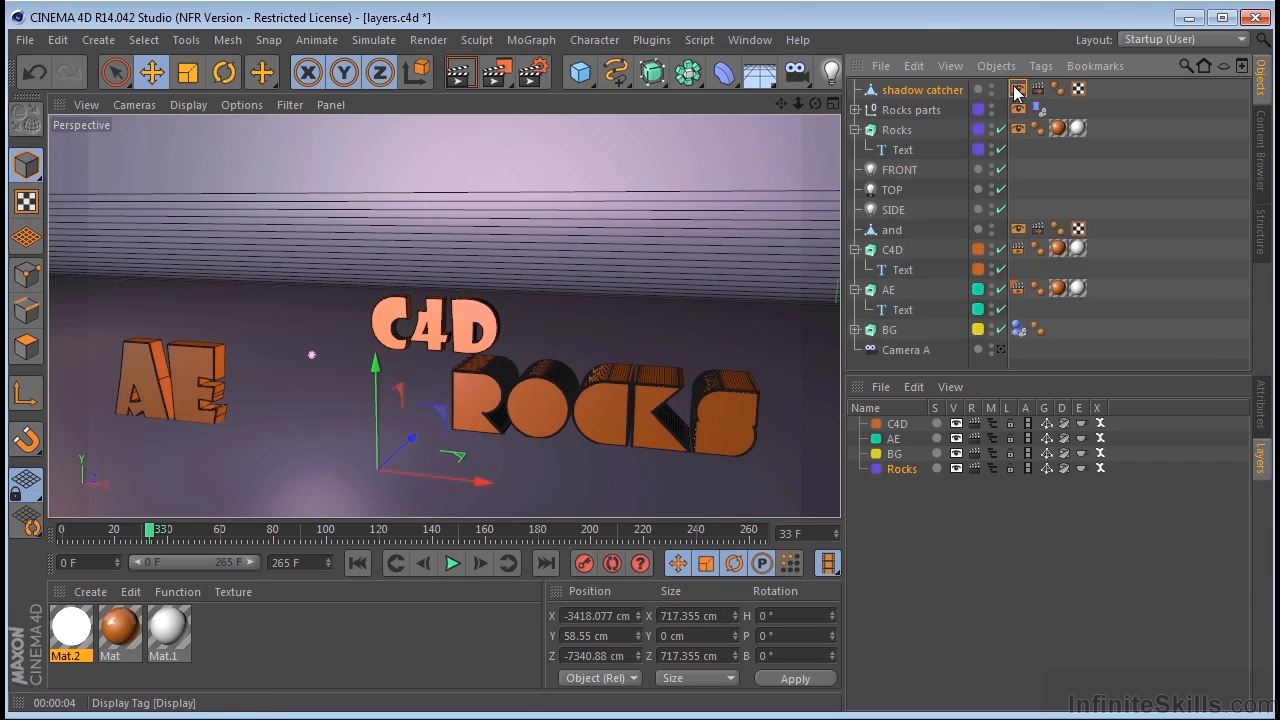
pyautogui.click(1259, 399)
pyautogui.moveTo(1079, 533); pyautogui.dragTo(1111, 280)
pyautogui.moveTo(1080, 534); pyautogui.dragTo(1080, 640)
# - Inspect the External Compositing tags of the 'and' object and the shadow catcher
pyautogui.click(891, 230)
pyautogui.click(1040, 231)
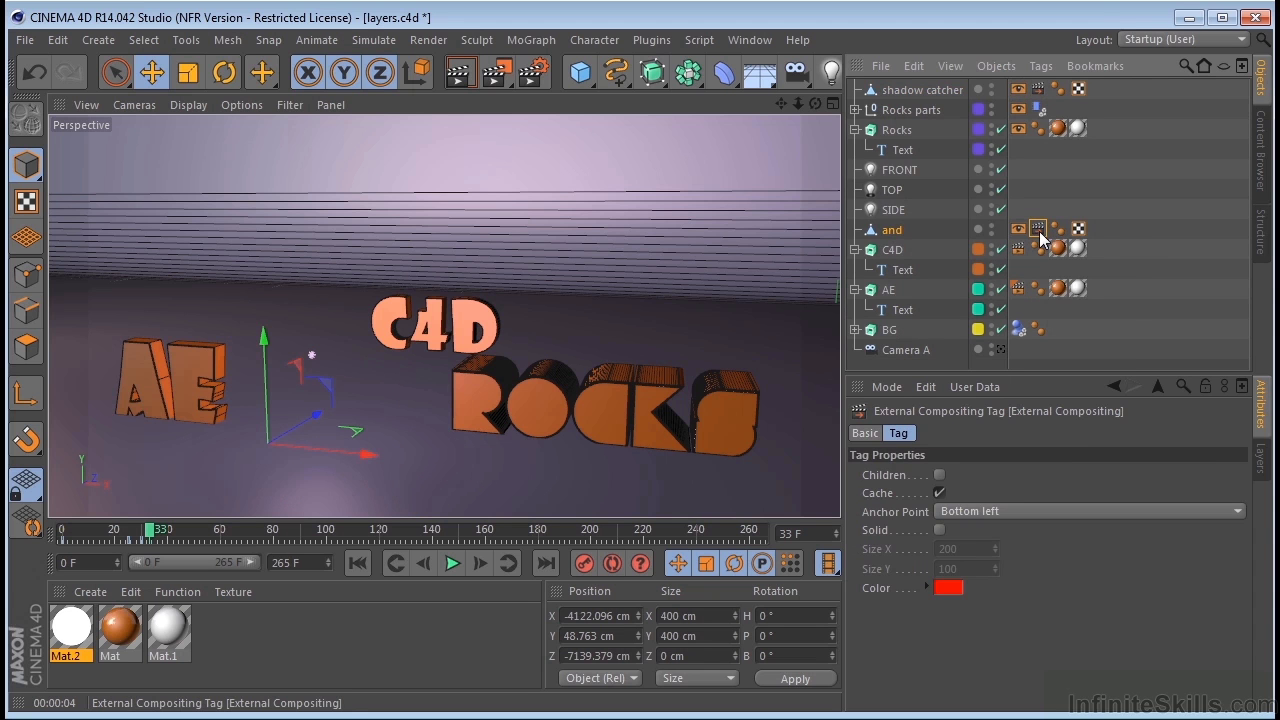
pyautogui.click(1040, 90)
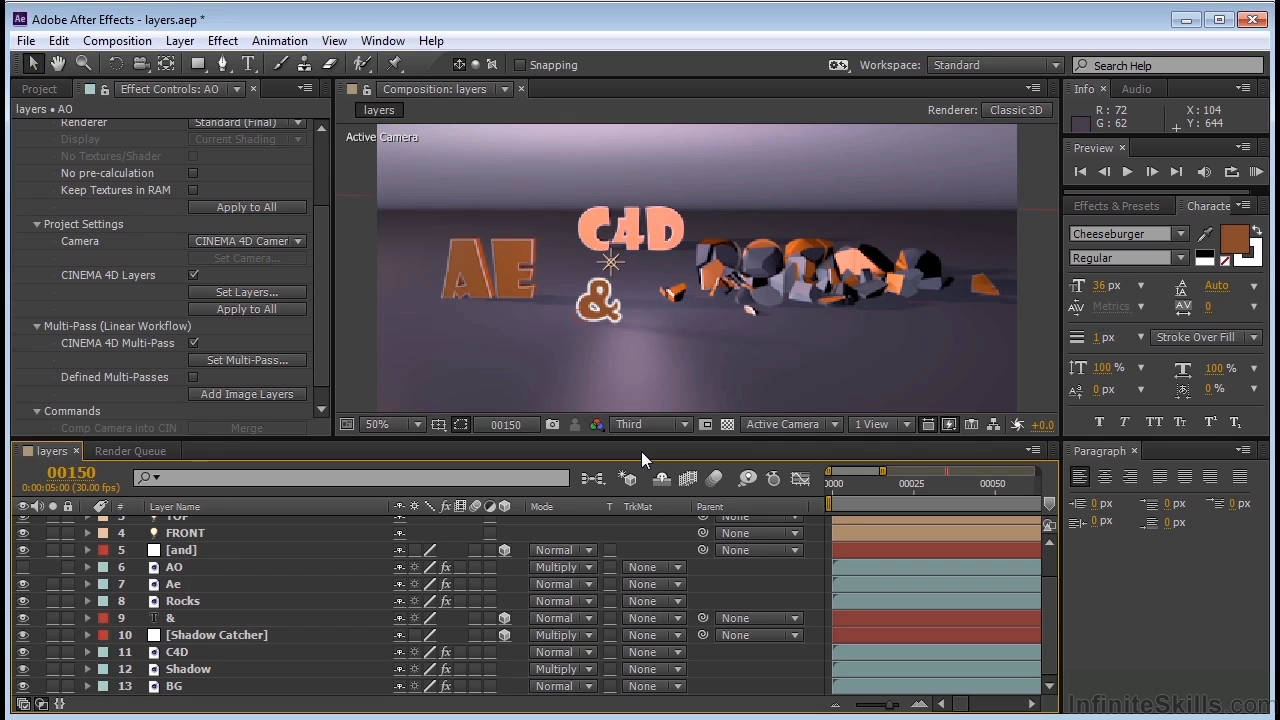
# - Delete the Camera A, light, [and] and & layers from the composition
pyautogui.scroll(2, 191, 540)
pyautogui.click(195, 527)
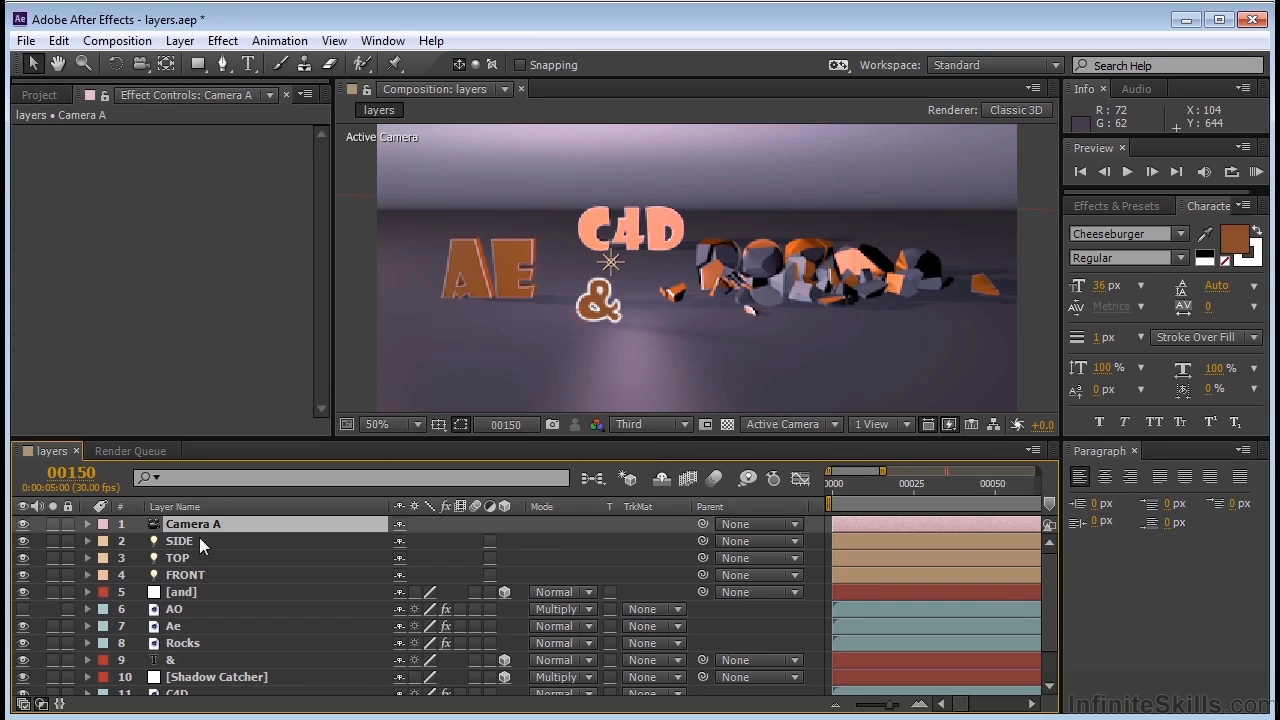
pyautogui.keyDown('shift'); pyautogui.click(191, 592); pyautogui.keyUp('shift')
pyautogui.keyDown('ctrl'); pyautogui.click(172, 662); pyautogui.keyUp('ctrl')
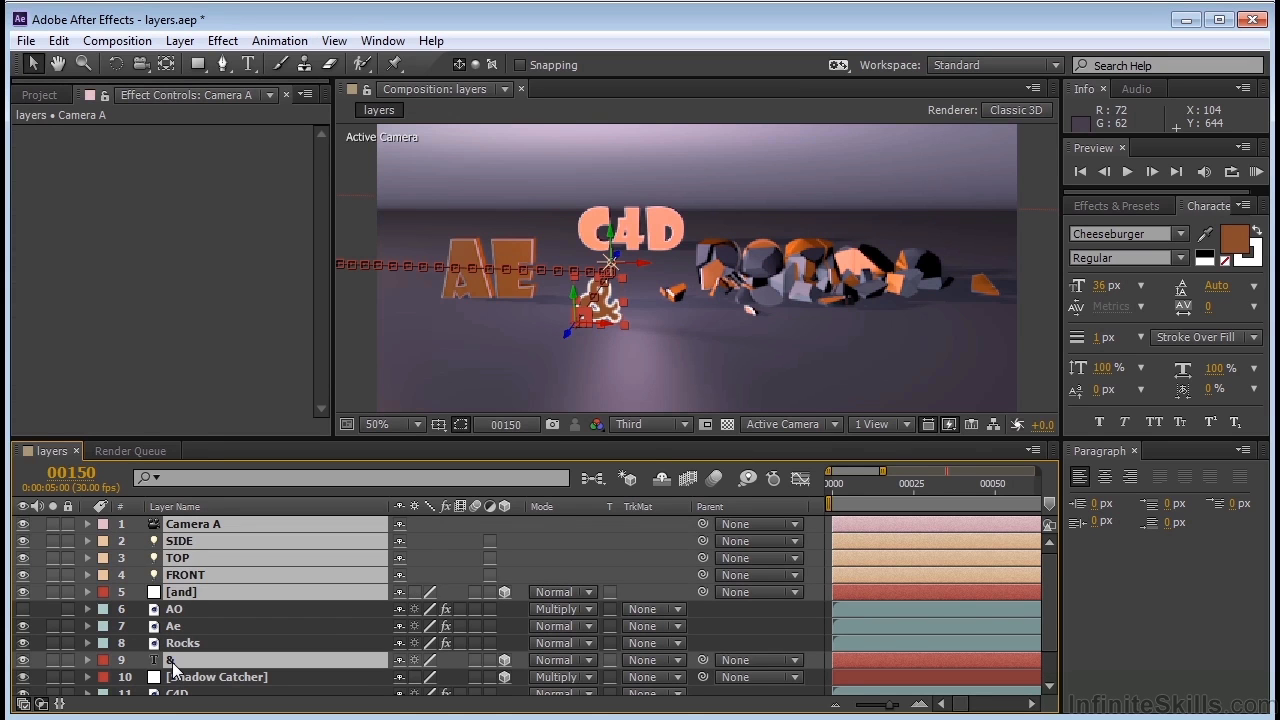
pyautogui.press('Delete')
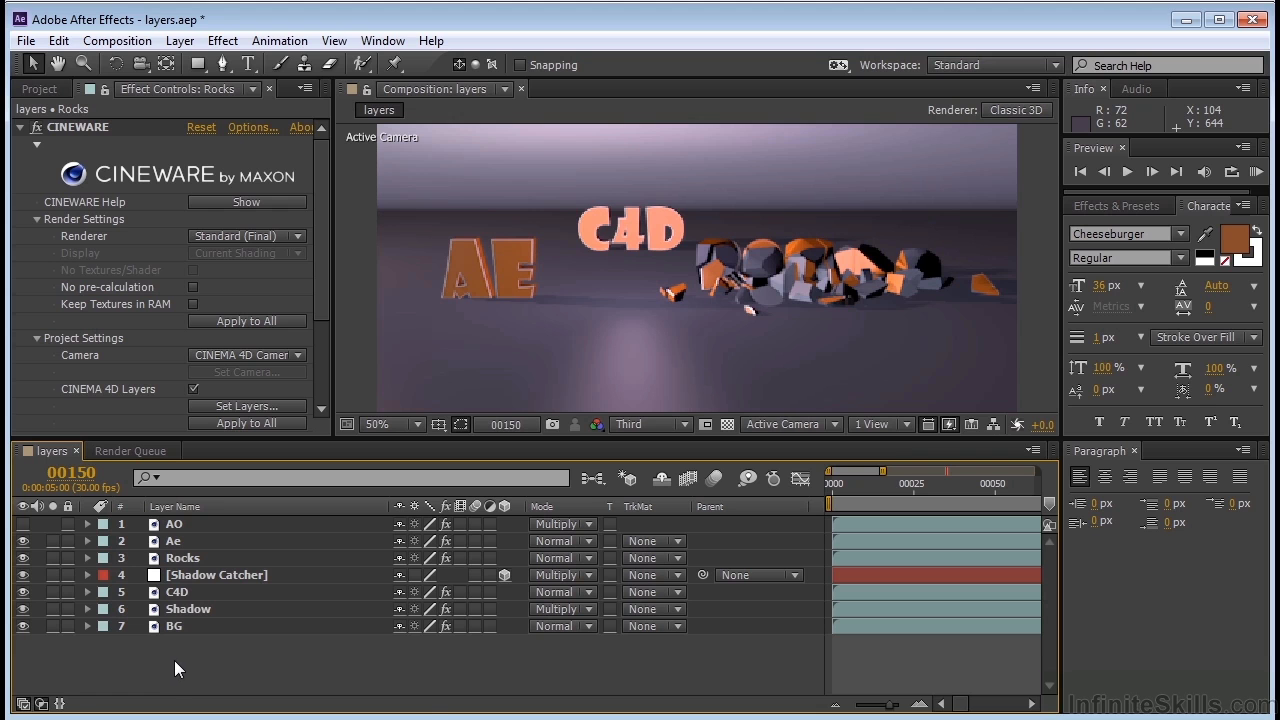
# - Add a new text layer containing '&' and make it a 3D layer
pyautogui.rightClick(174, 660)
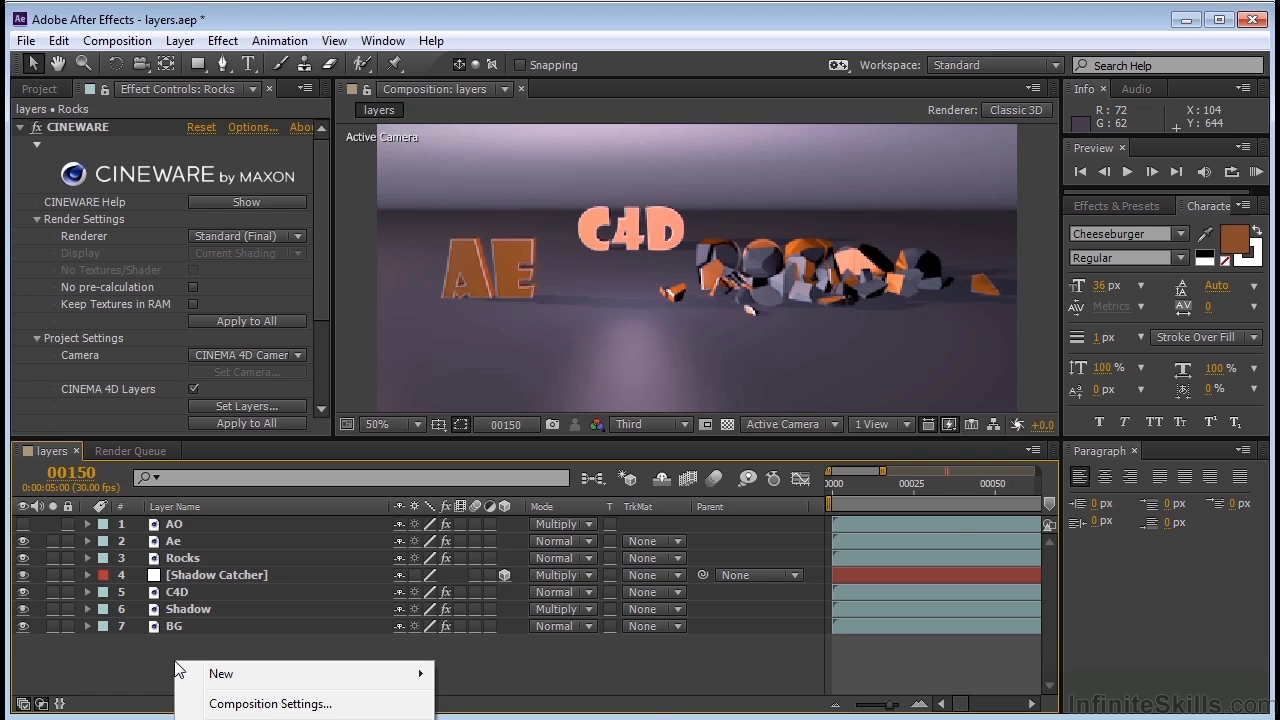
pyautogui.moveTo(251, 674)
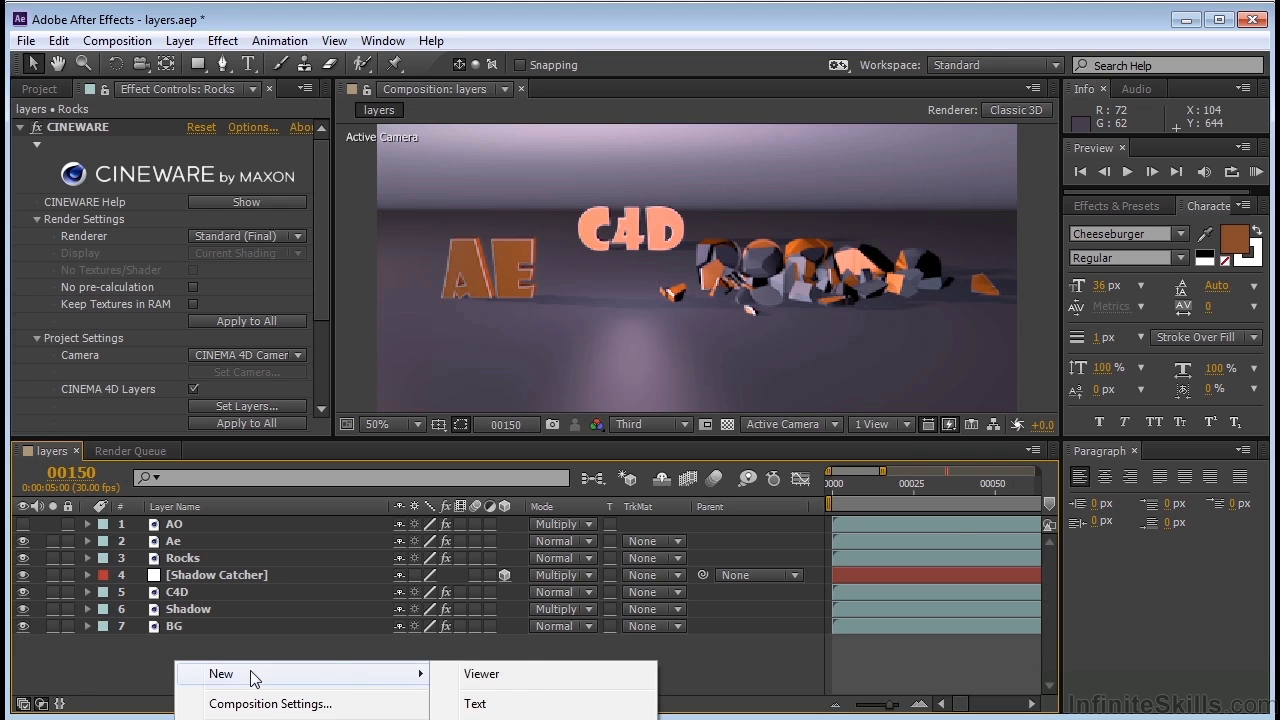
pyautogui.click(539, 703)
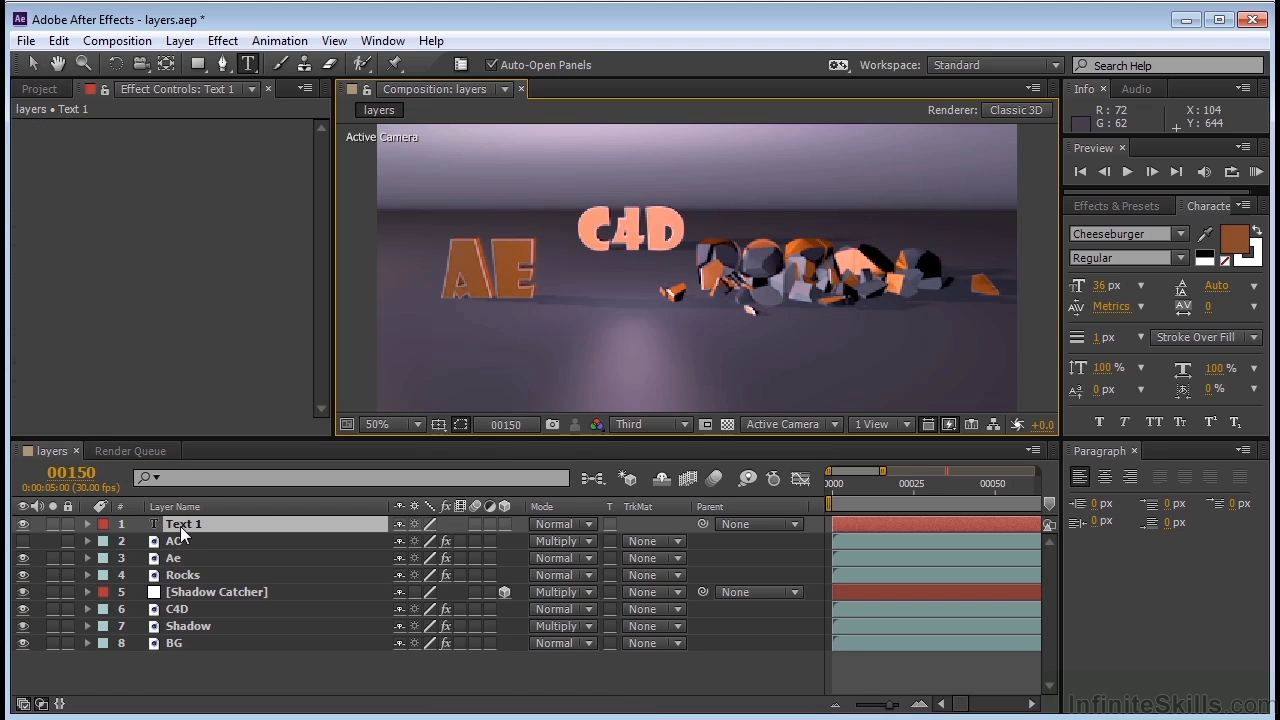
pyautogui.write('&')
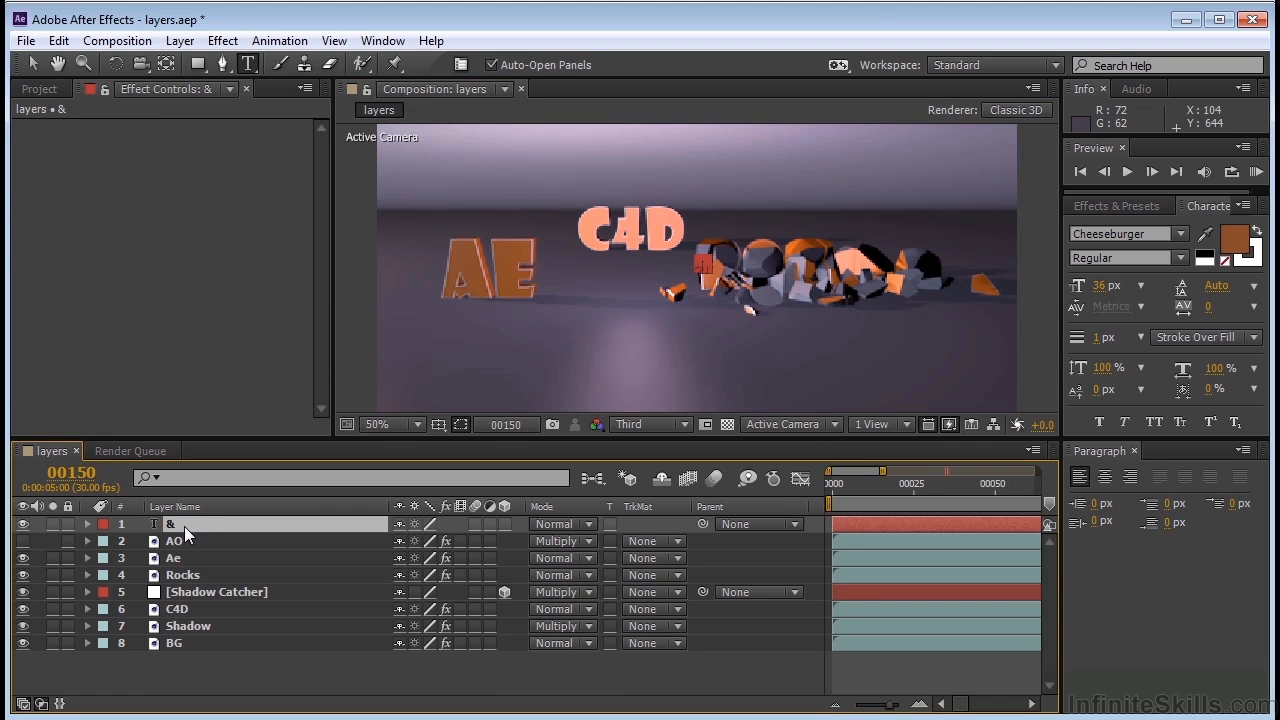
pyautogui.click(504, 522)
# - Extract the Cinema 4D scene data from the Ae layer's Cineware effect
pyautogui.click(176, 559)
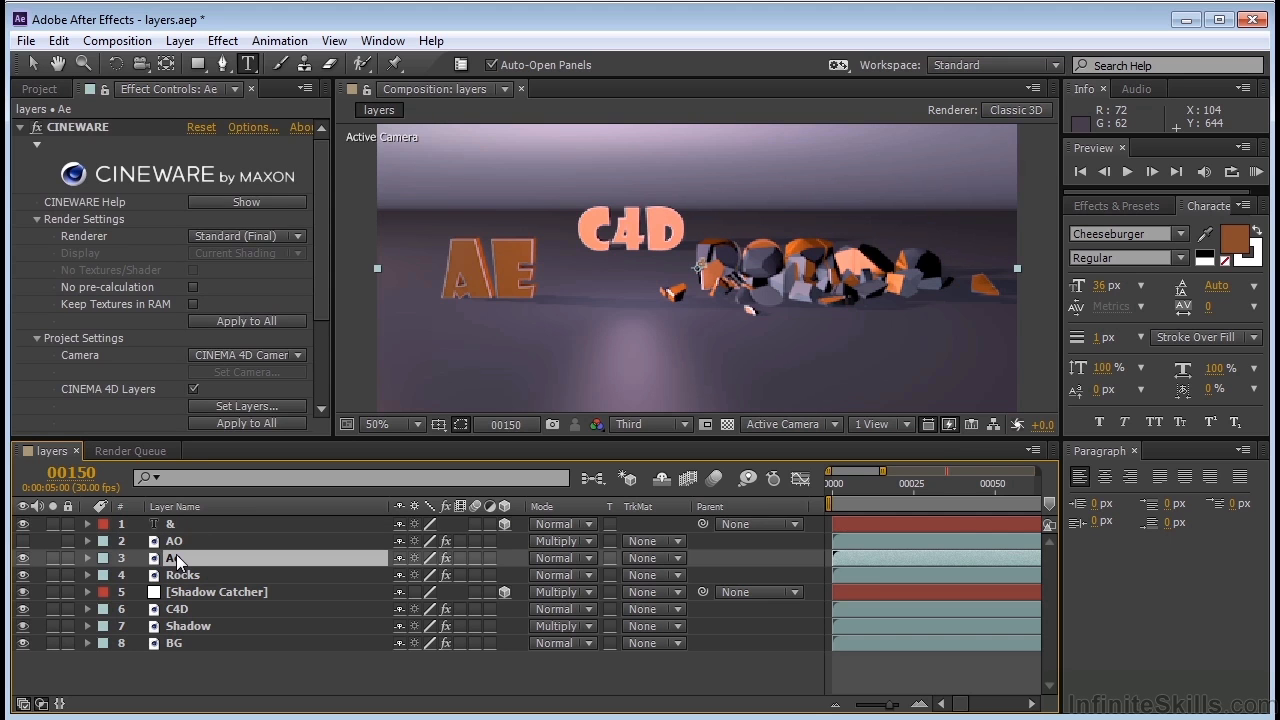
pyautogui.moveTo(321, 223); pyautogui.dragTo(316, 361)
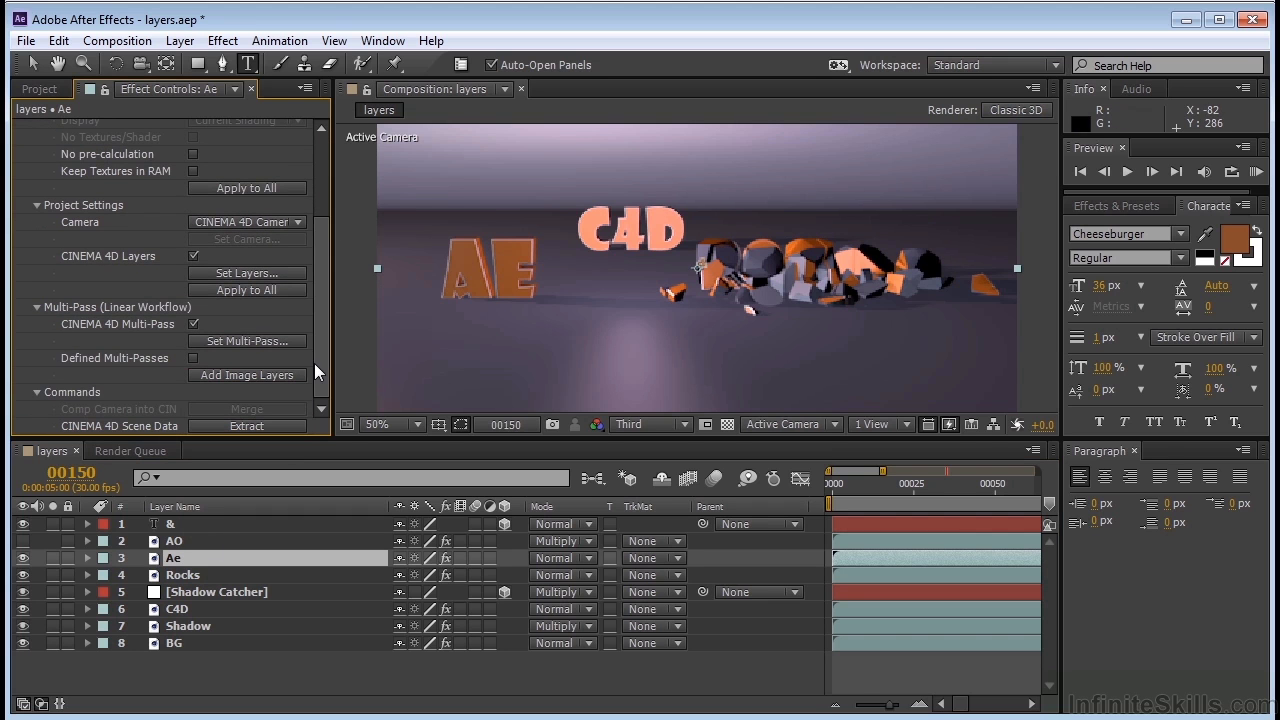
pyautogui.click(233, 422)
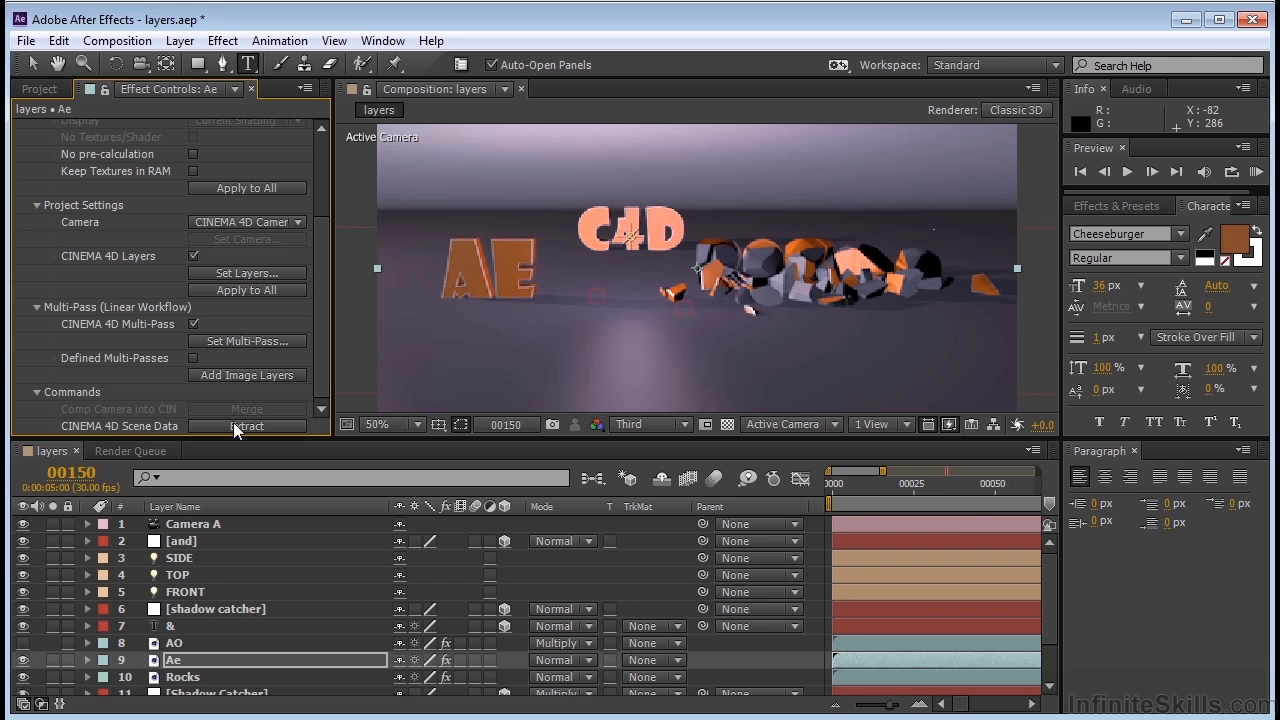
# - Select the [and] and [shadow catcher] layers and return to frame 0
pyautogui.click(186, 543)
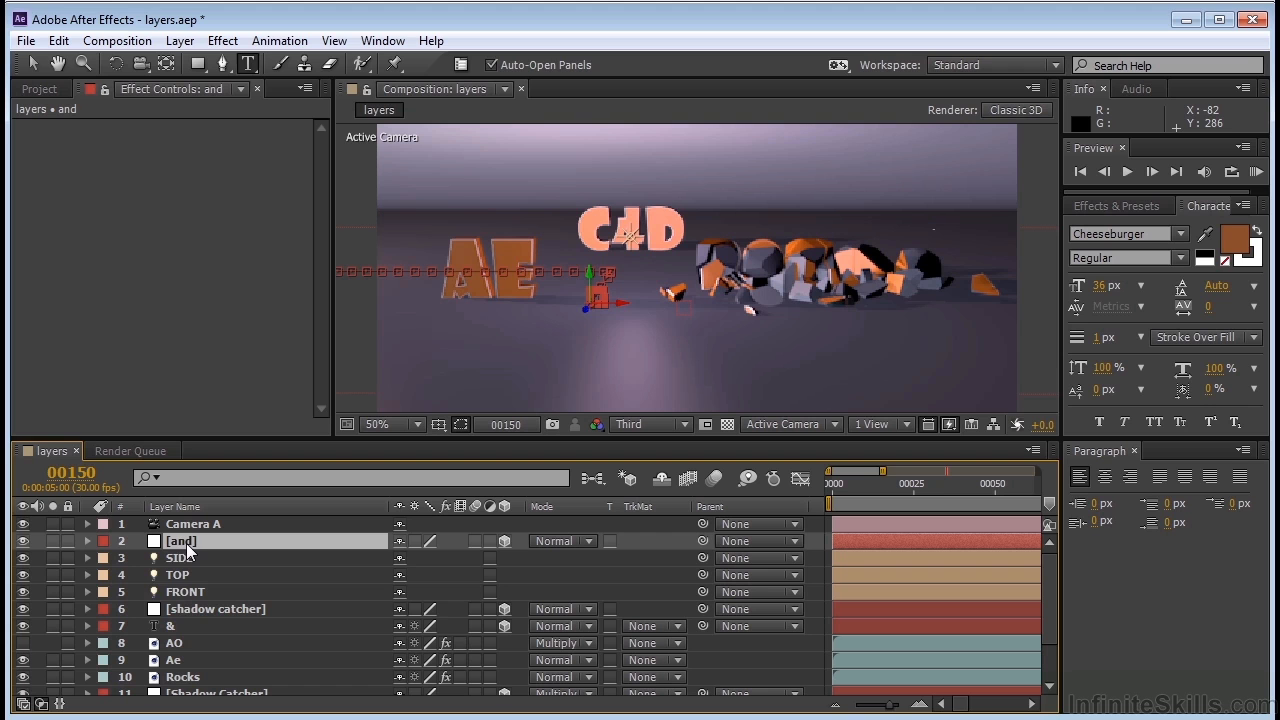
pyautogui.press('v')
pyautogui.click(180, 609)
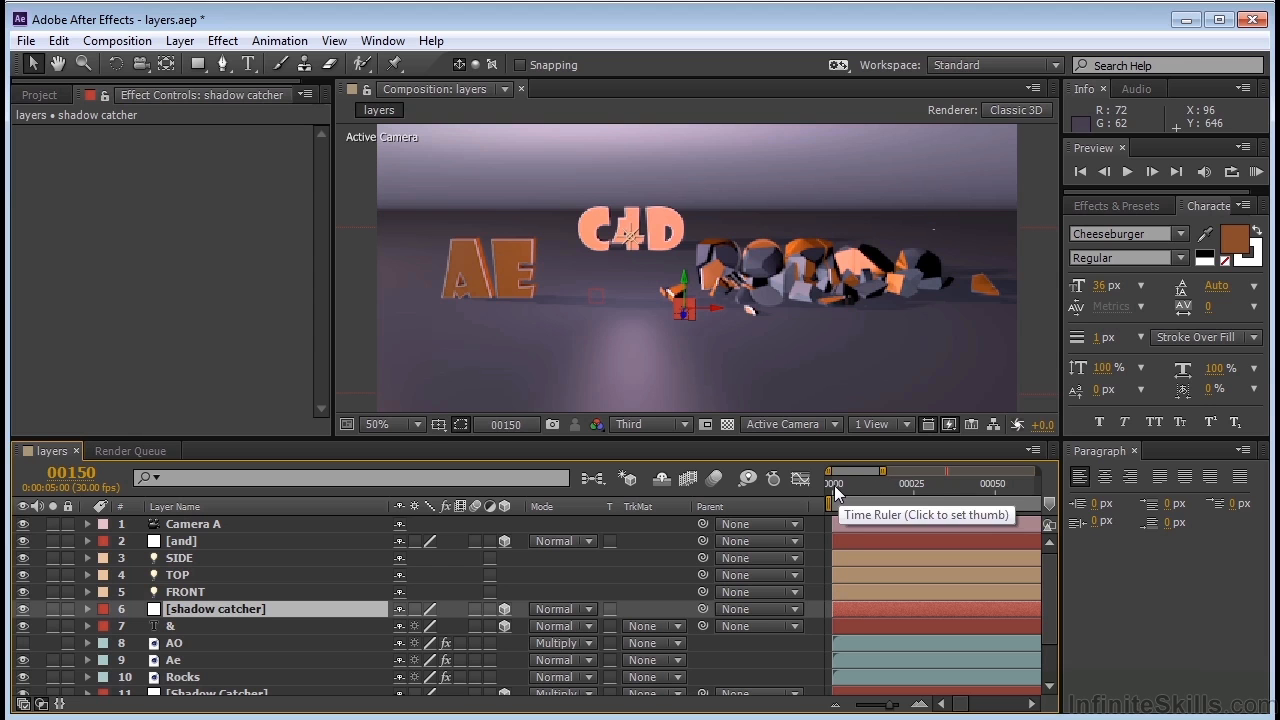
pyautogui.click(833, 486)
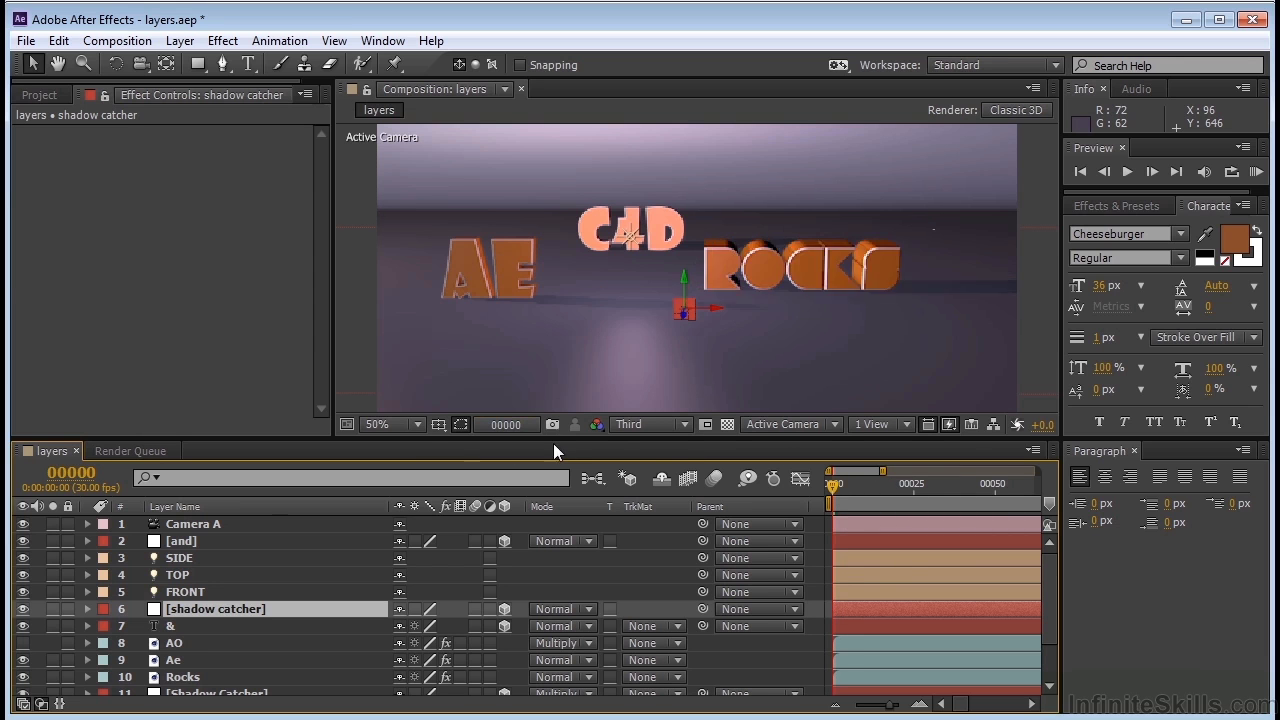
# - Inspect the [and] layer's Position, Scale and Rotation keyframes, then collapse the layer
pyautogui.click(181, 541)
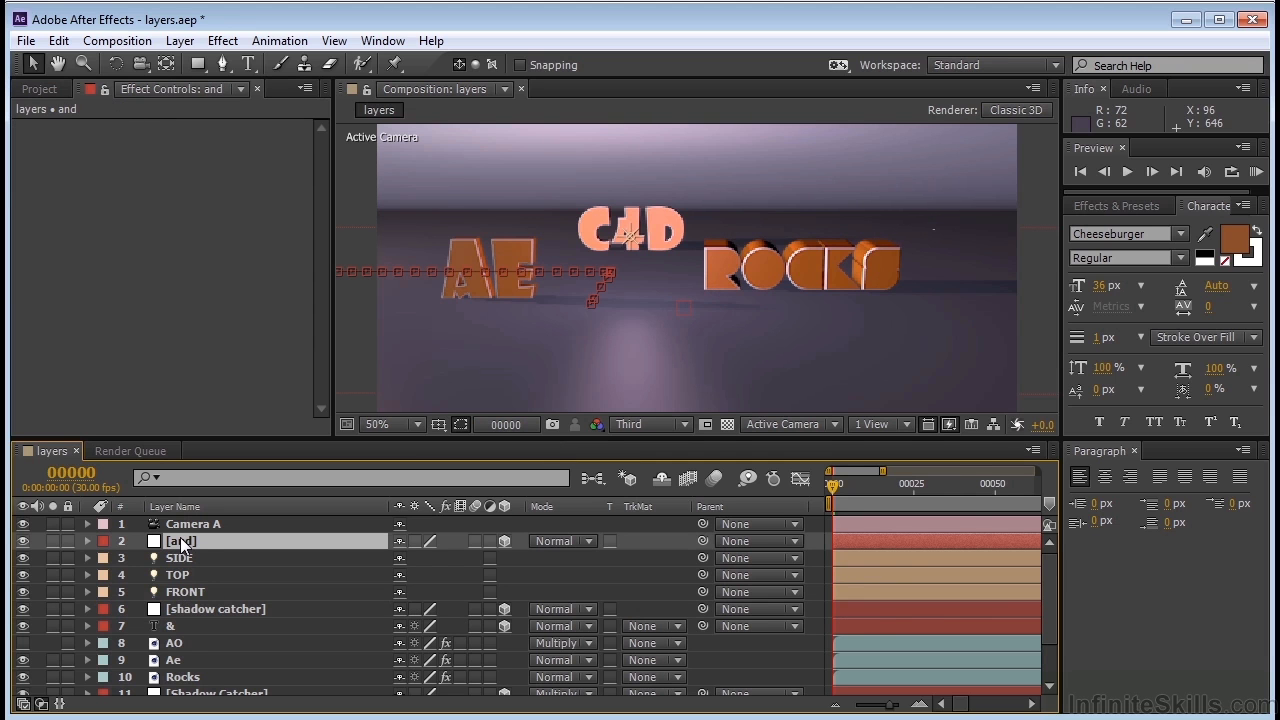
pyautogui.press('u')
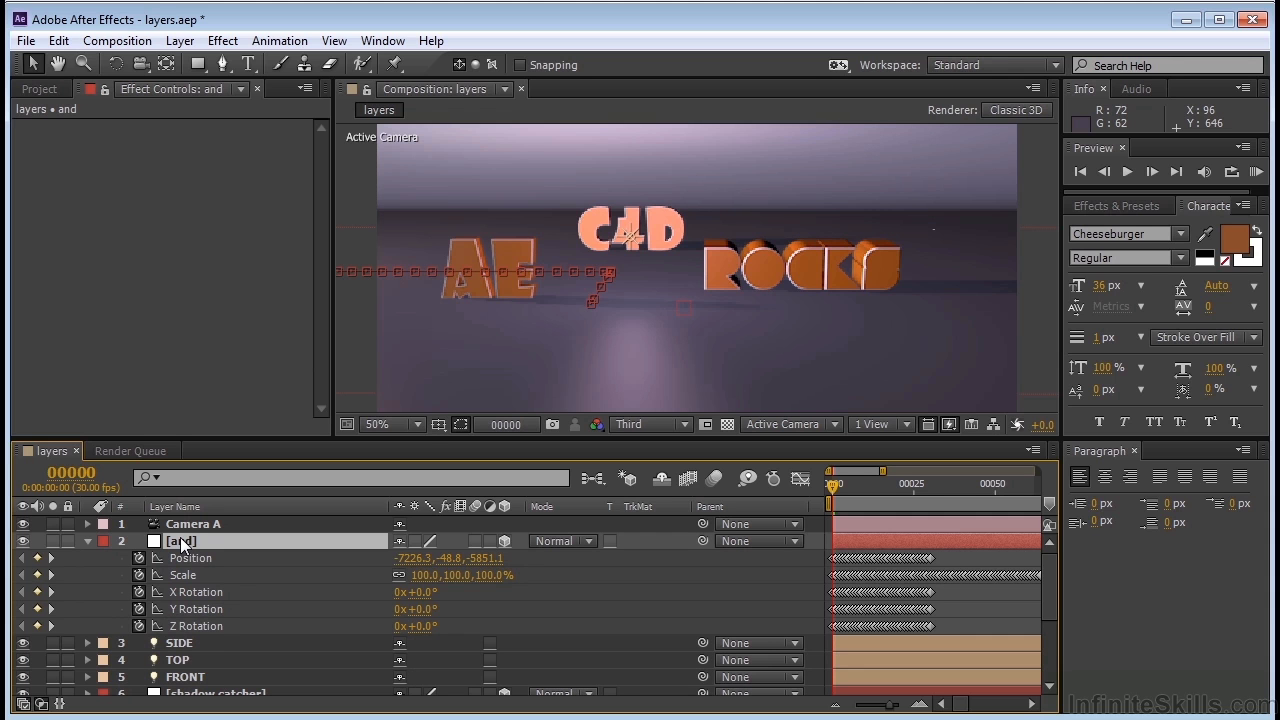
pyautogui.click(195, 558)
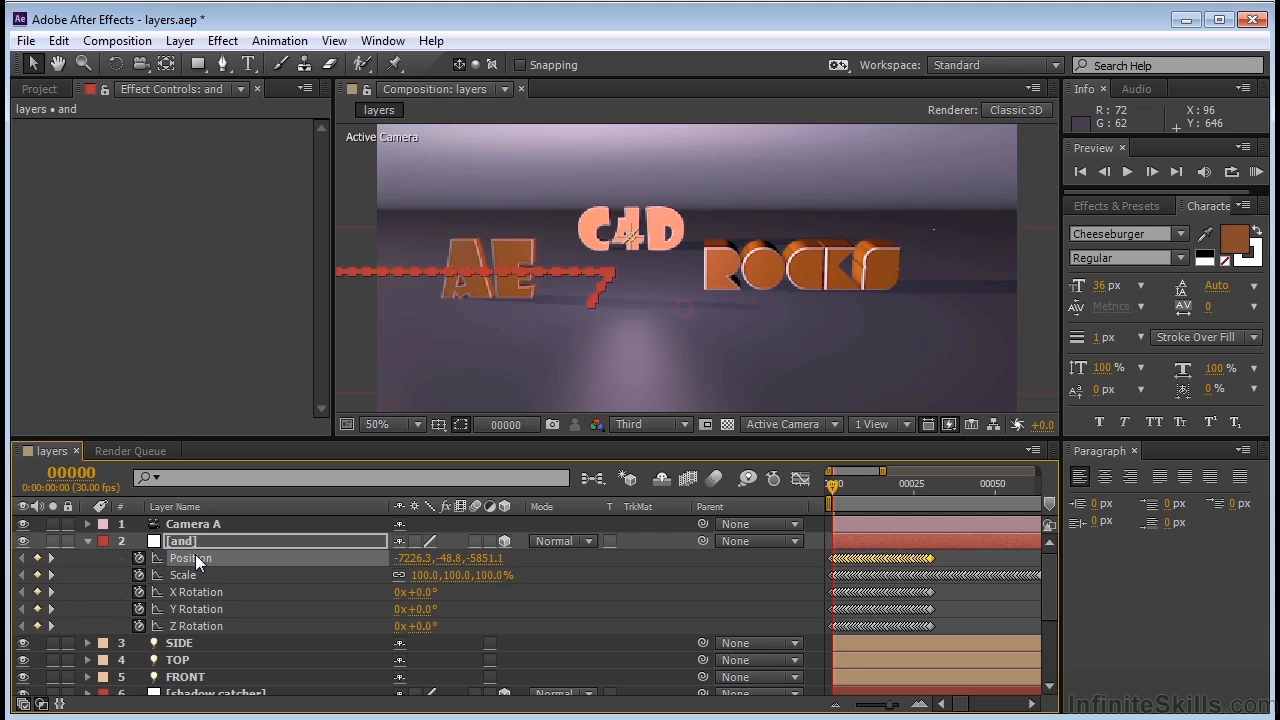
pyautogui.keyDown('shift'); pyautogui.click(209, 625); pyautogui.keyUp('shift')
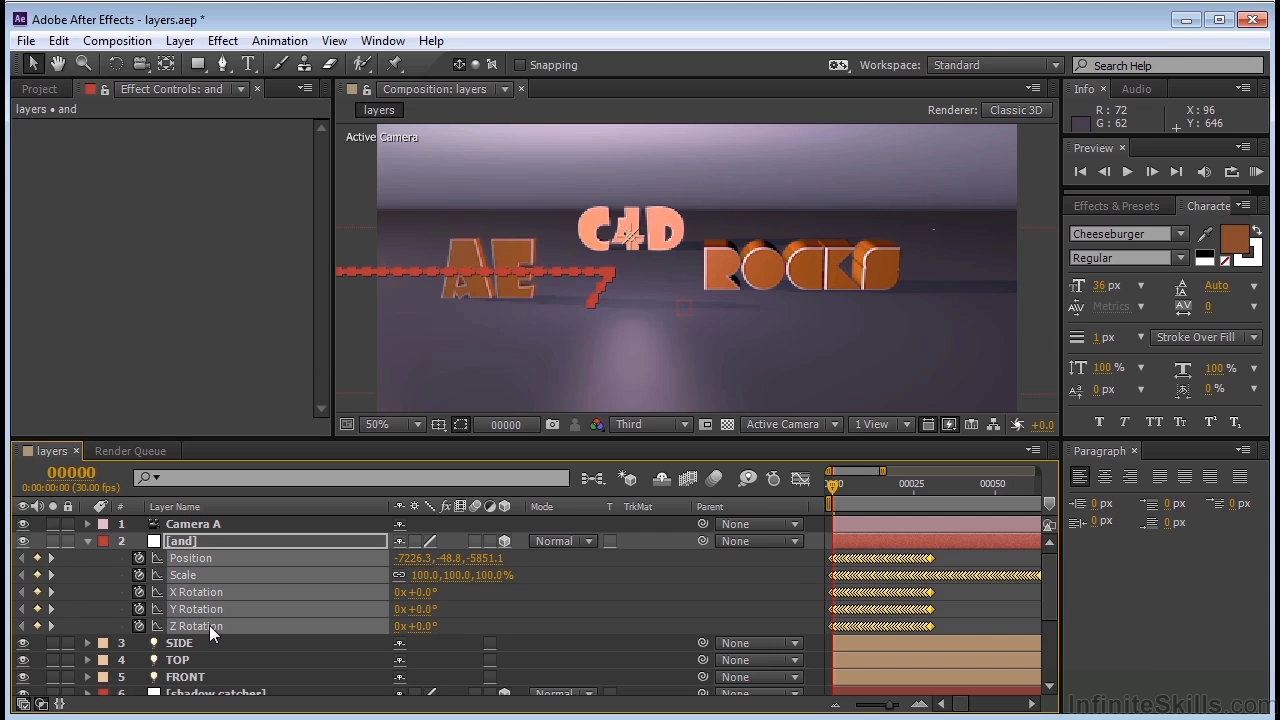
pyautogui.click(88, 541)
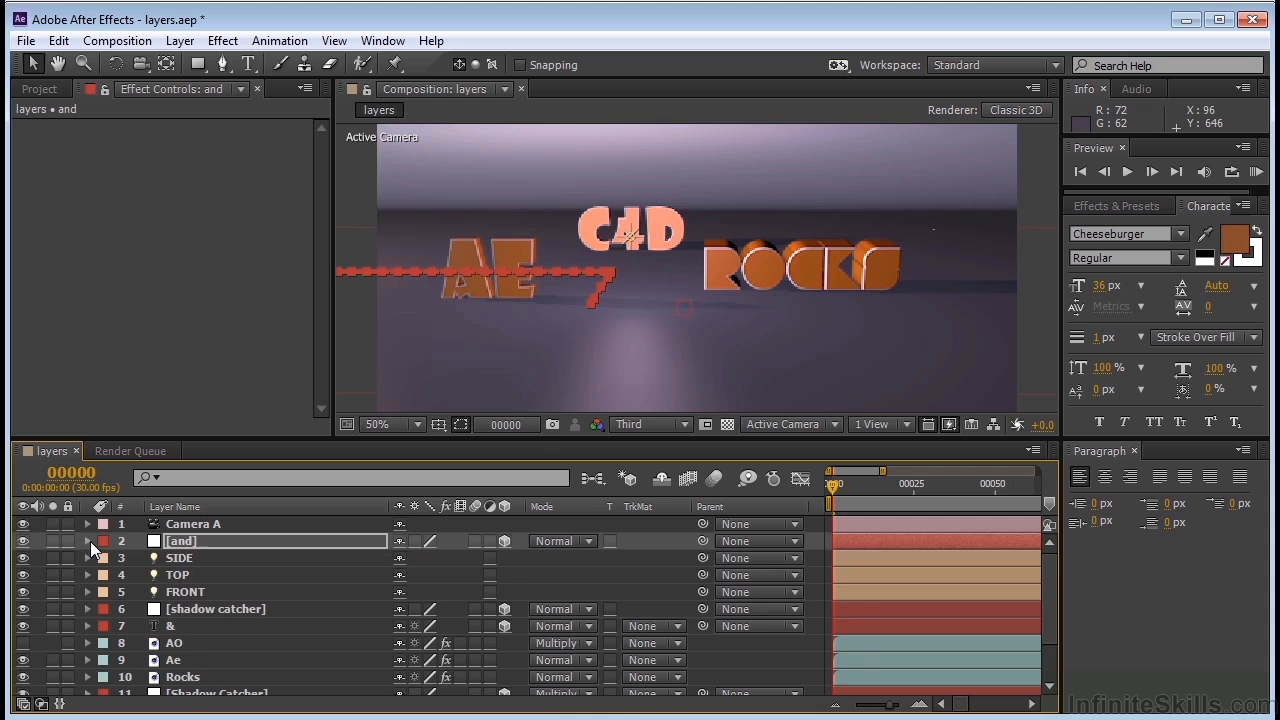
# - Expand the & text layer's property groups and move to frame 9
pyautogui.click(176, 627)
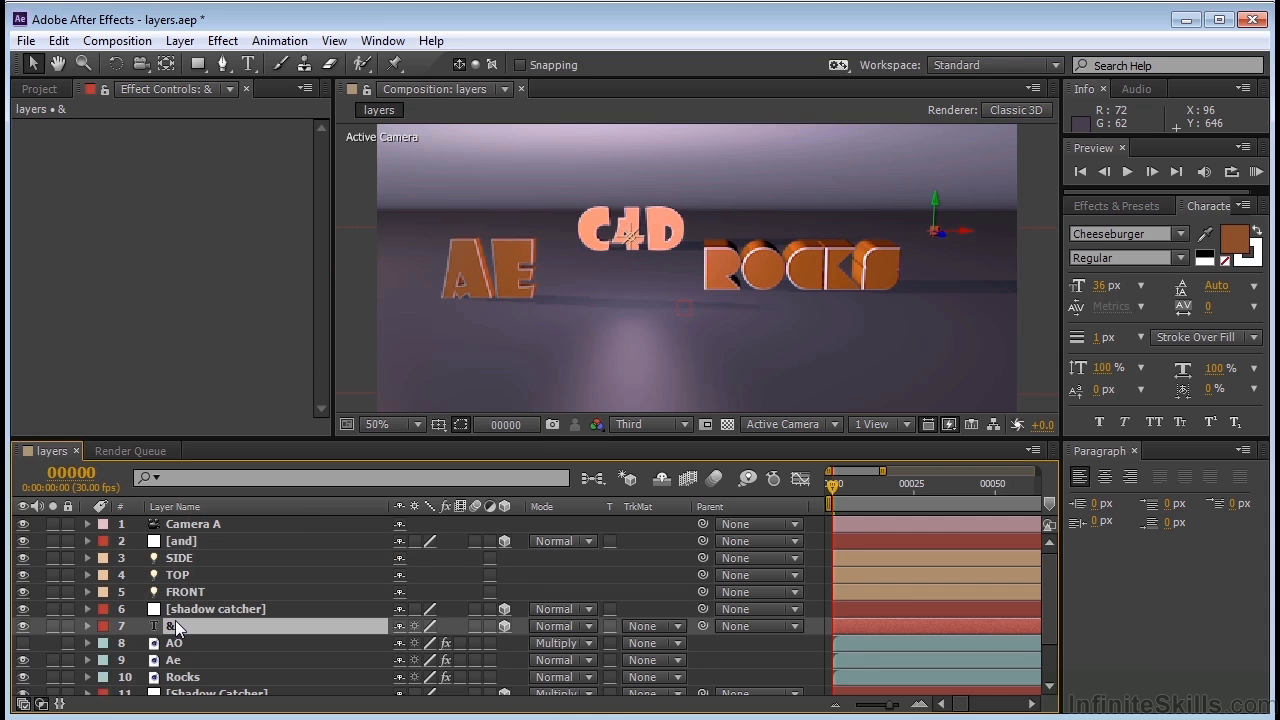
pyautogui.press('Return')
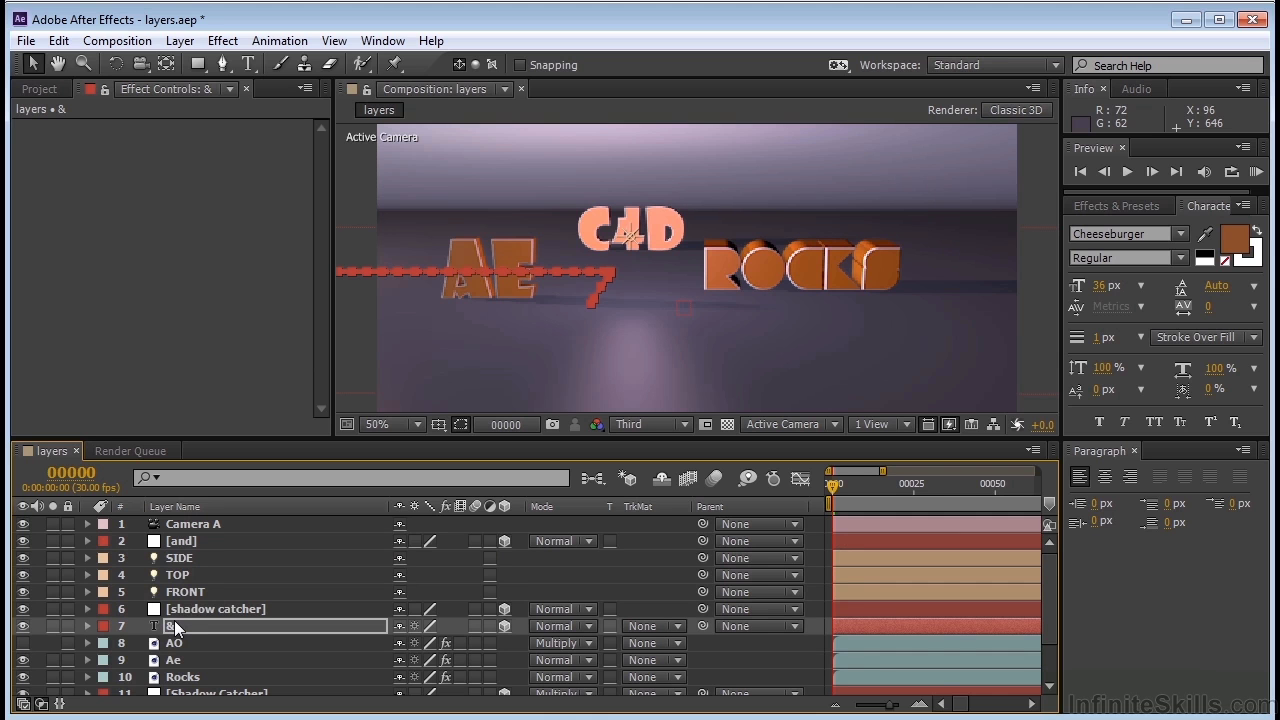
pyautogui.click(87, 626)
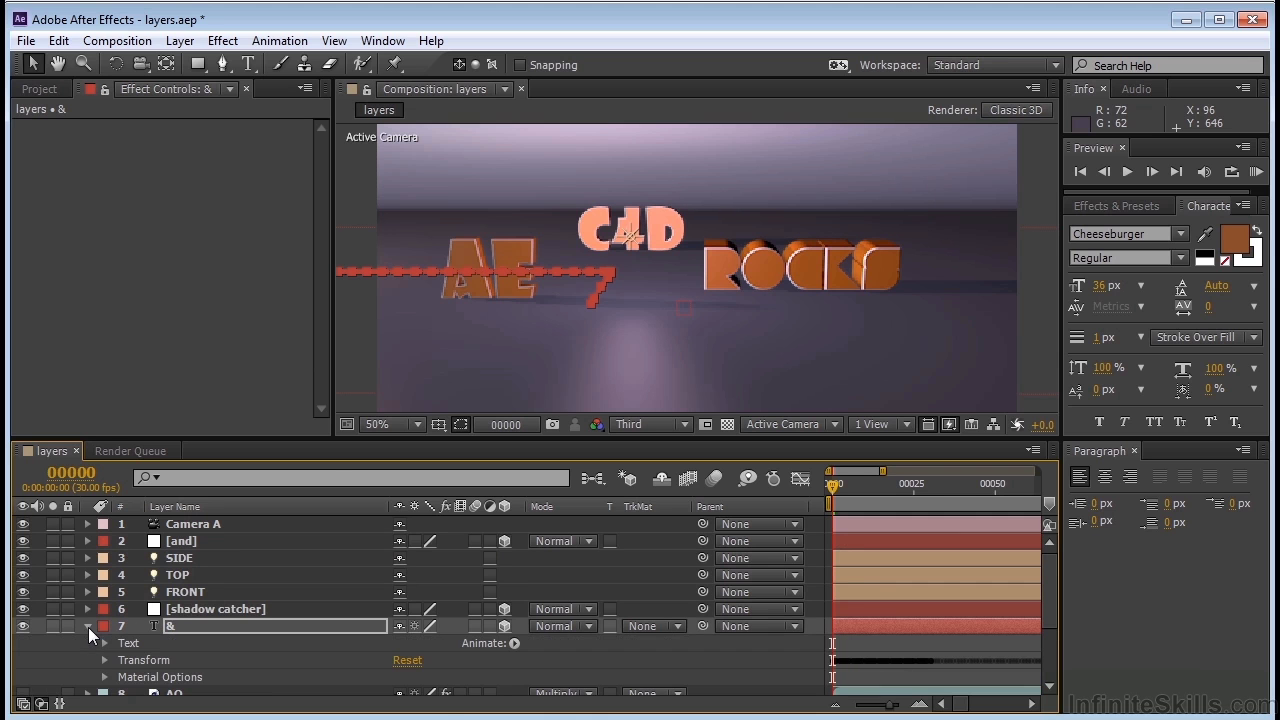
pyautogui.click(860, 484)
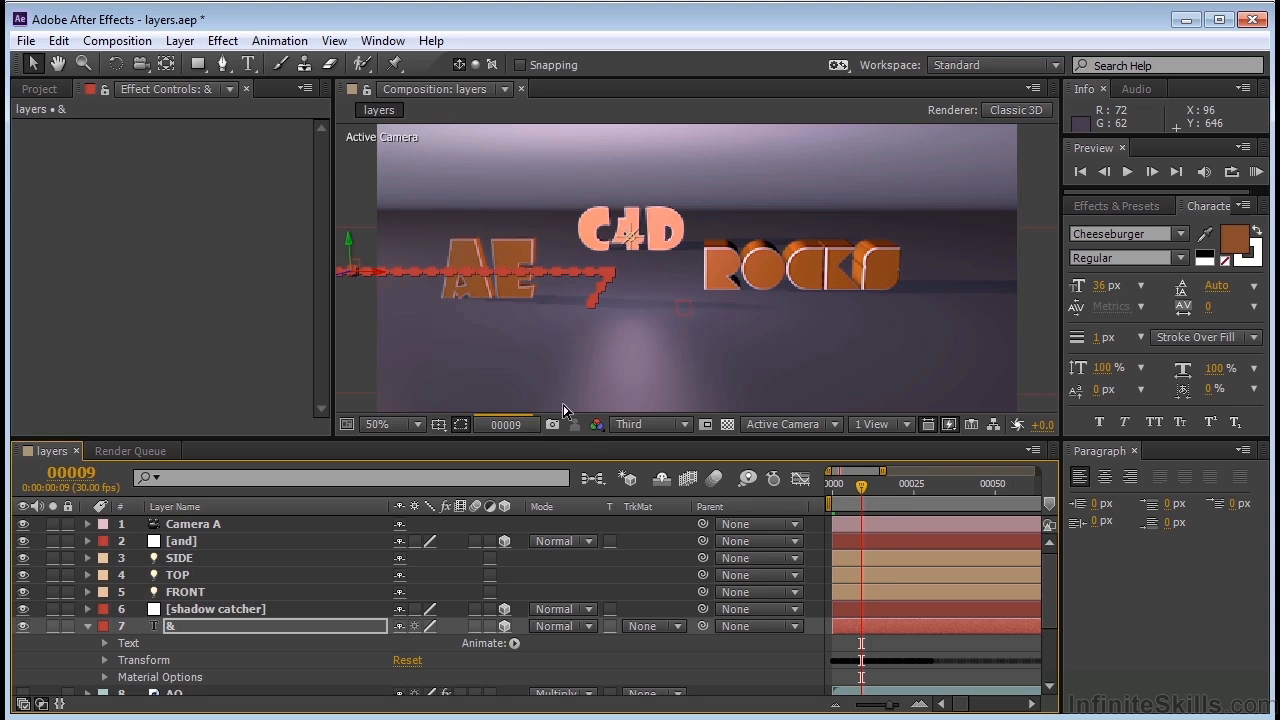
# - Scale all of the & layer's Scale keyframes up to 1603%, then check frame 13
pyautogui.scroll(-1, 181, 637)
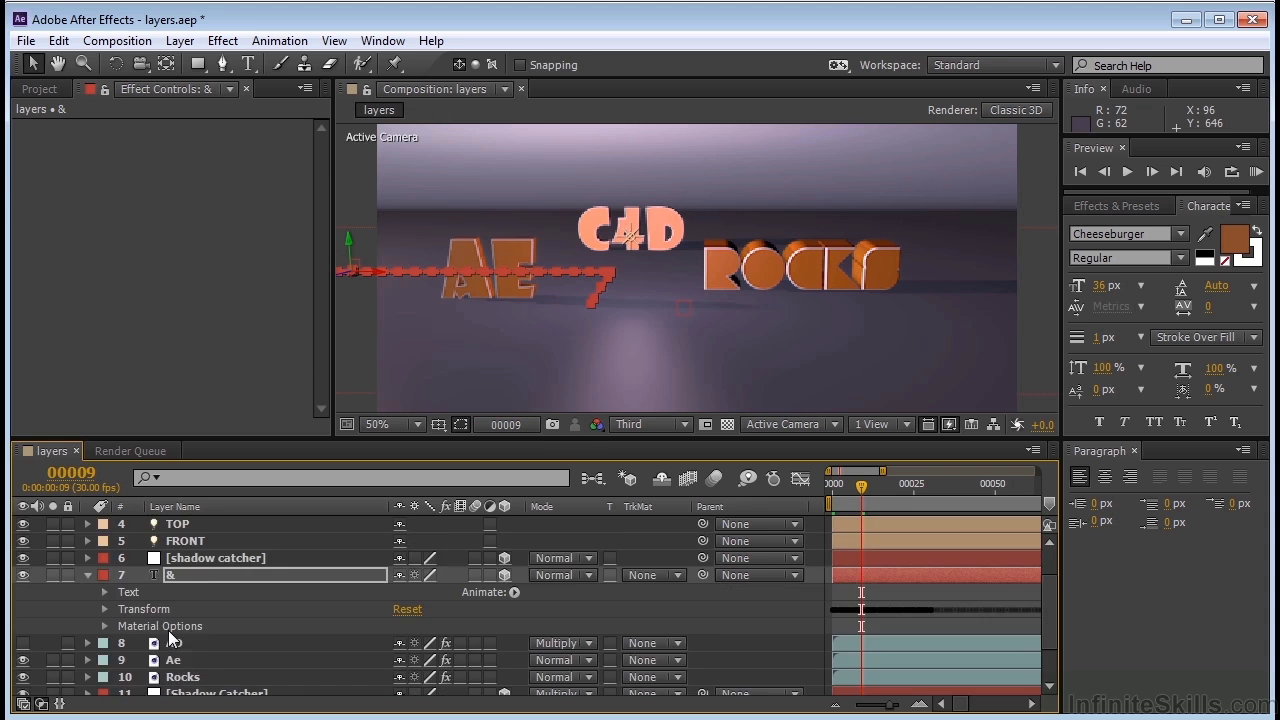
pyautogui.click(202, 576)
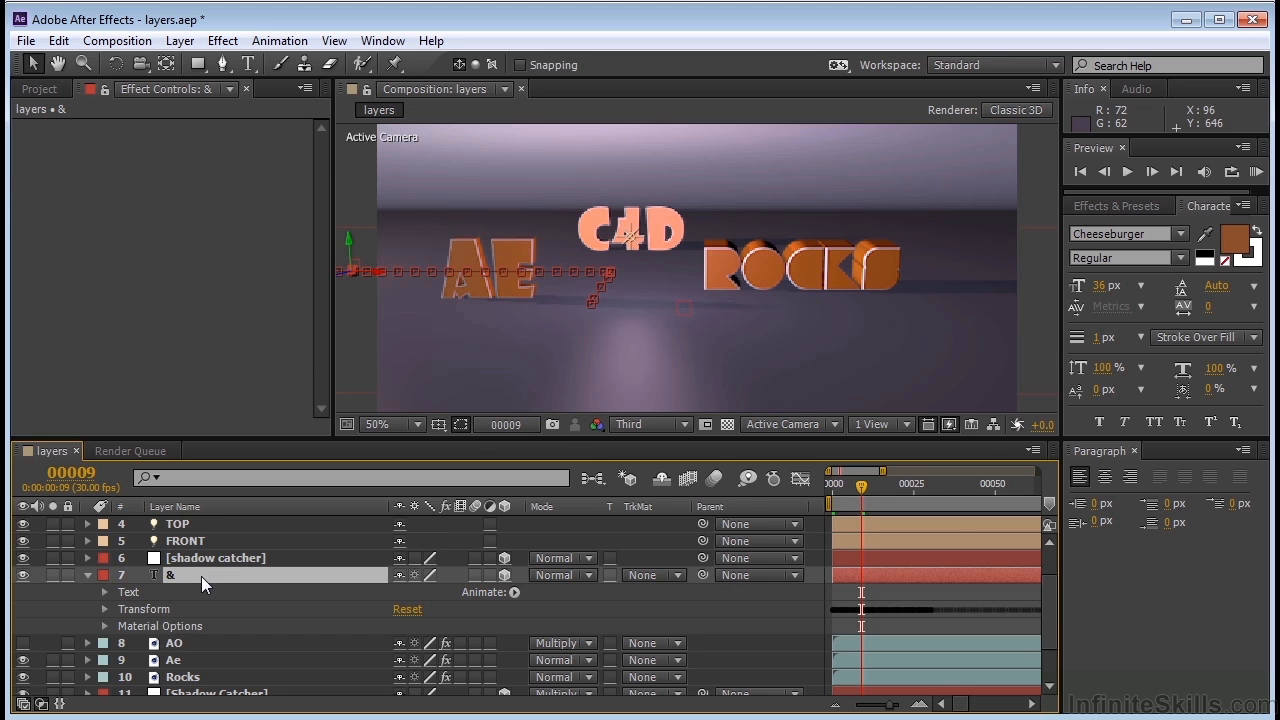
pyautogui.press('u')
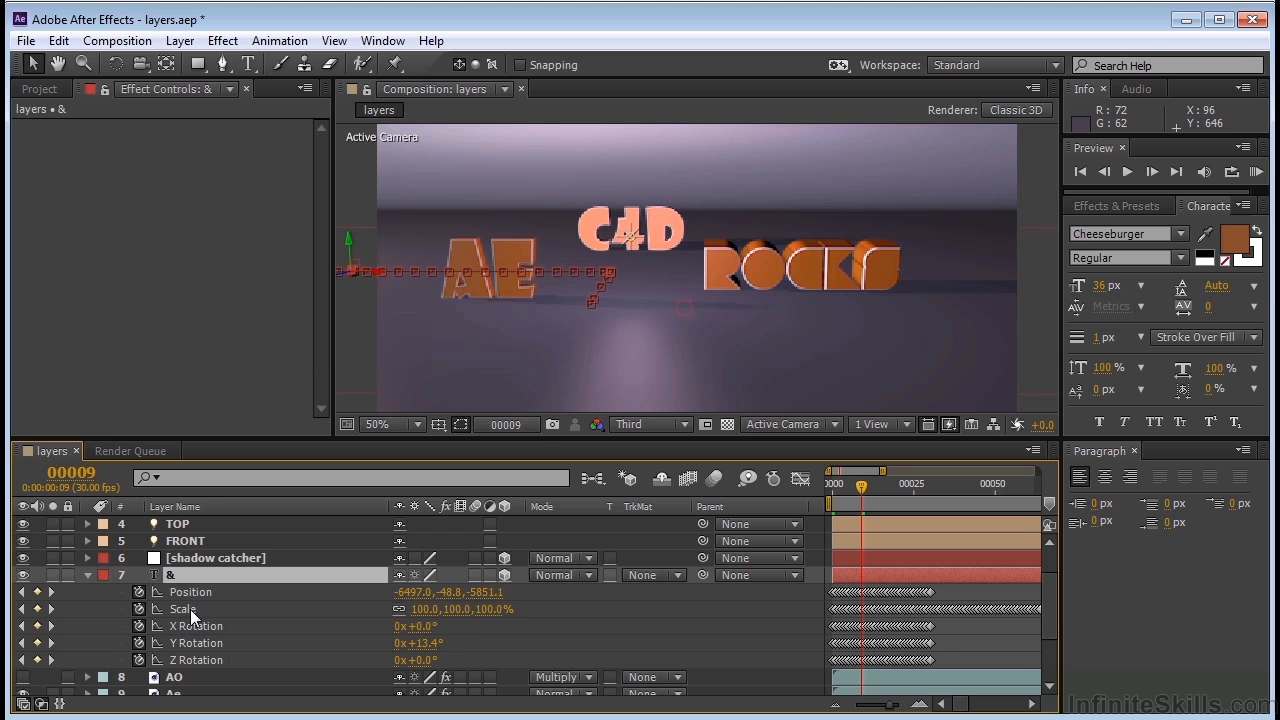
pyautogui.click(190, 609)
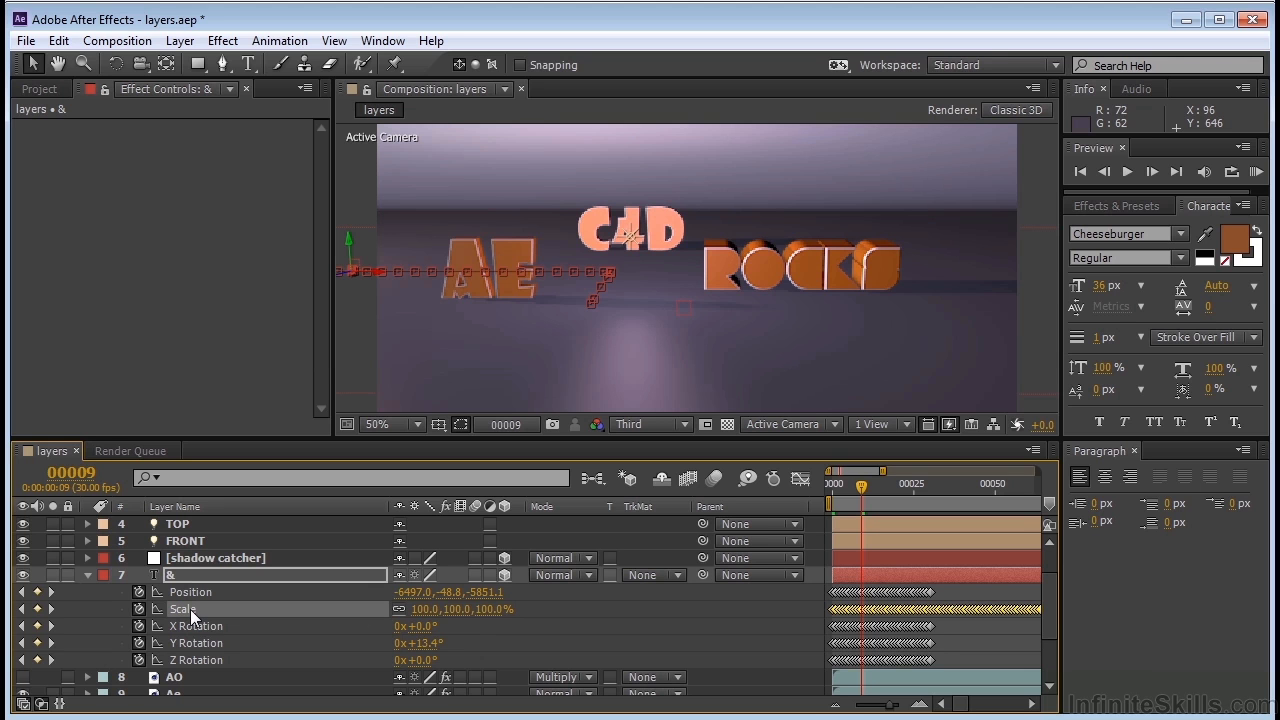
pyautogui.moveTo(432, 615); pyautogui.dragTo(1040, 592)
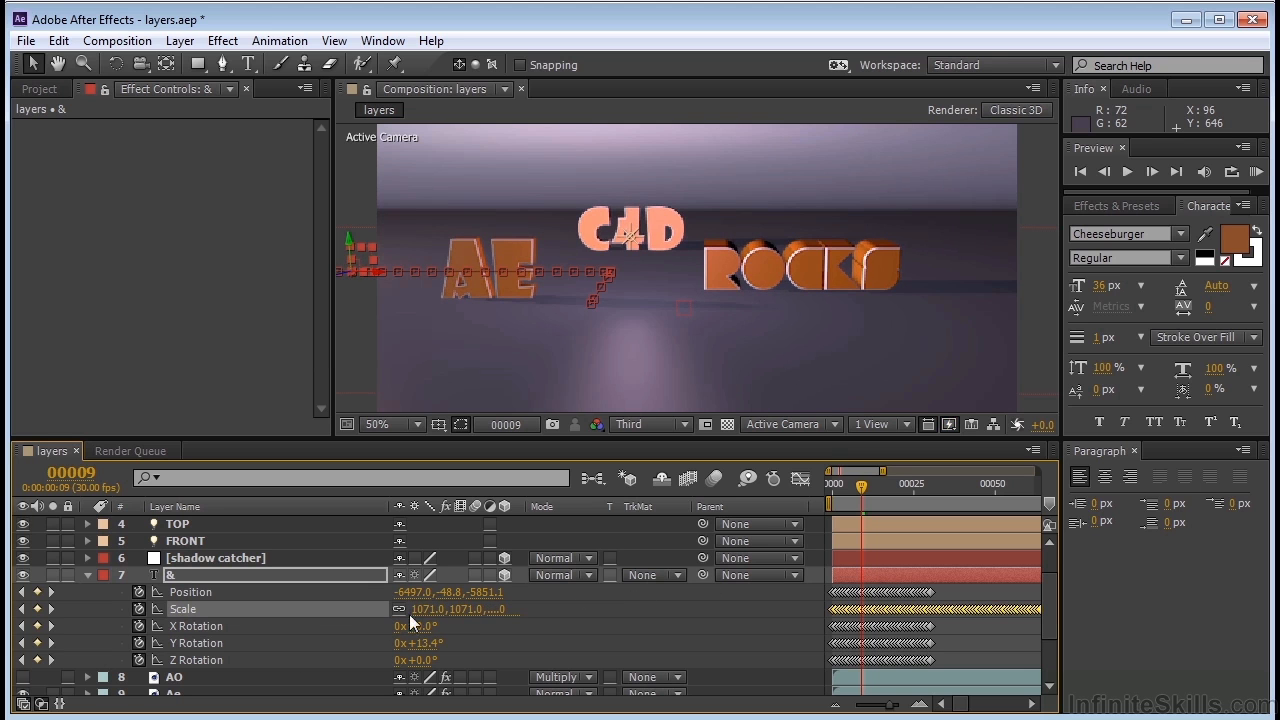
pyautogui.moveTo(418, 609); pyautogui.dragTo(908, 590)
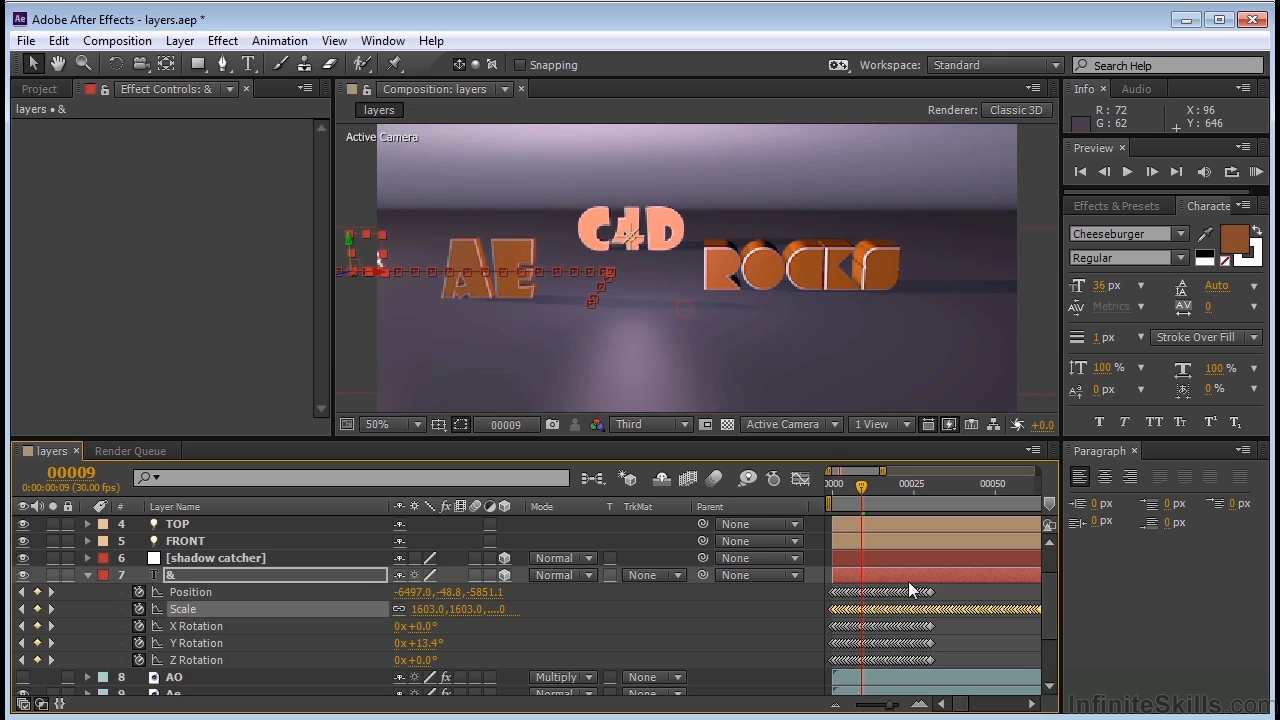
pyautogui.click(874, 484)
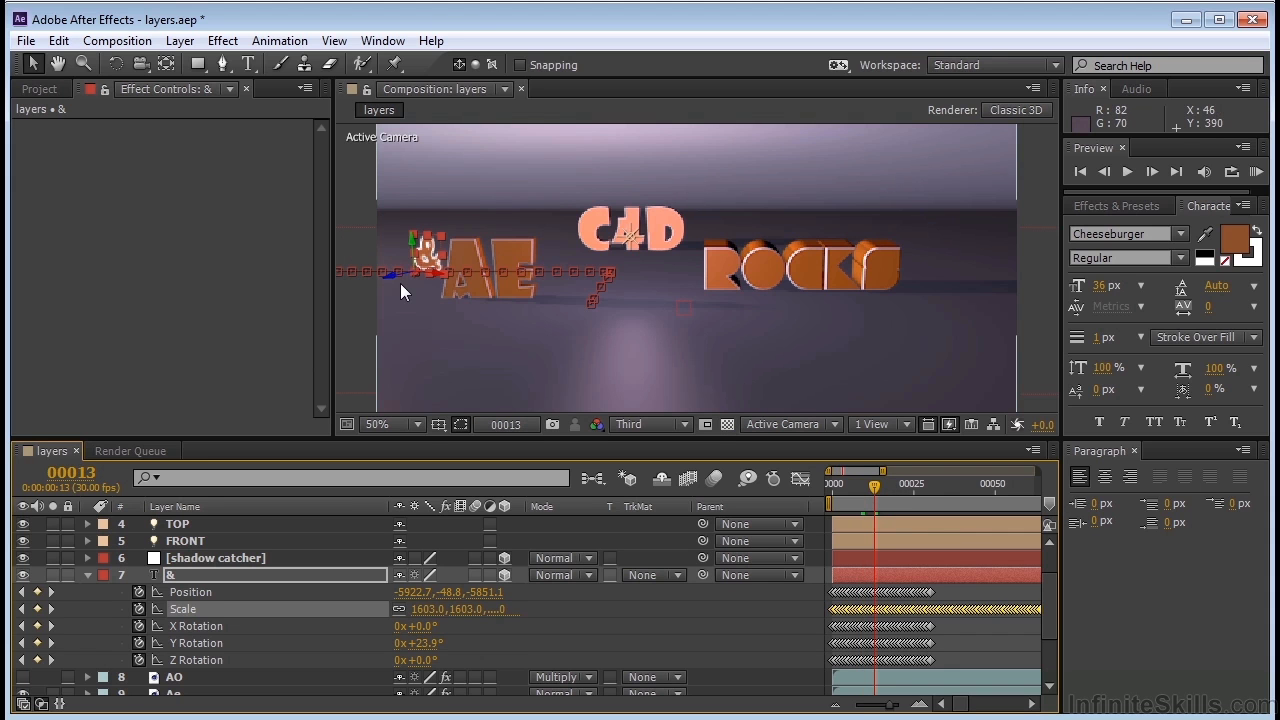
# - At frame 16, view the composition at 100% and pan to show AE and the ampersand
pyautogui.click(87, 575)
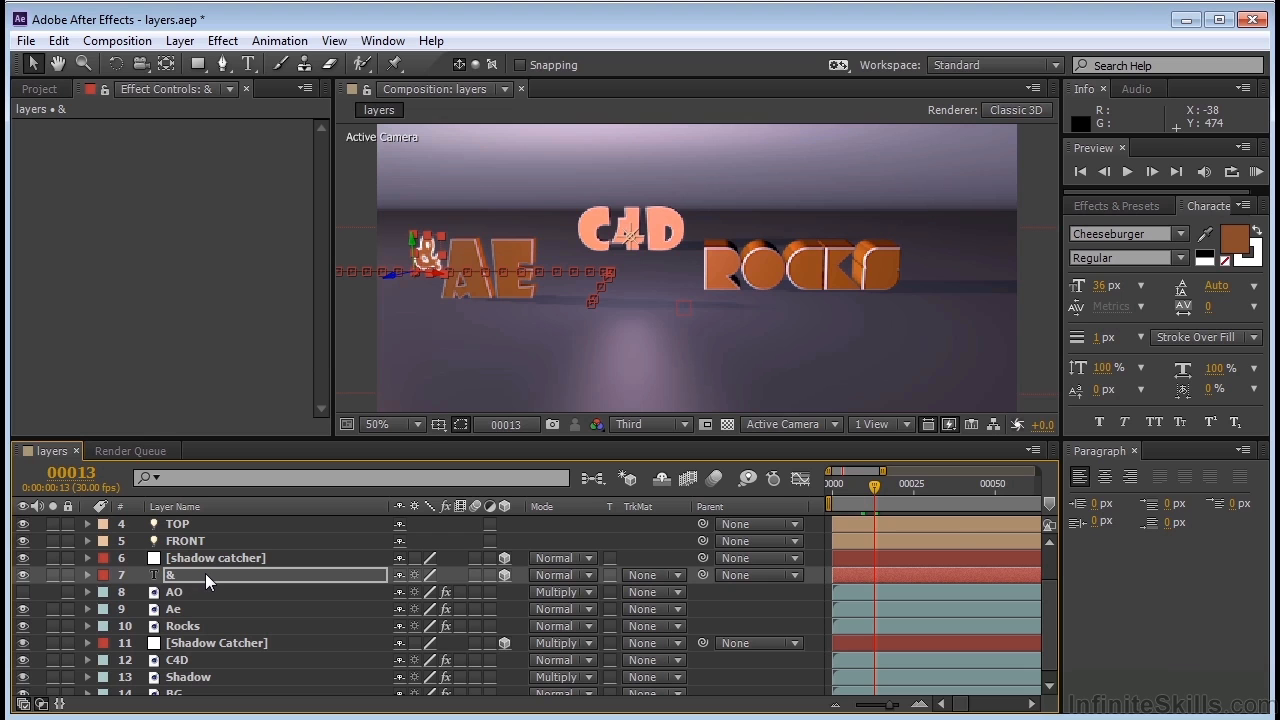
pyautogui.click(884, 486)
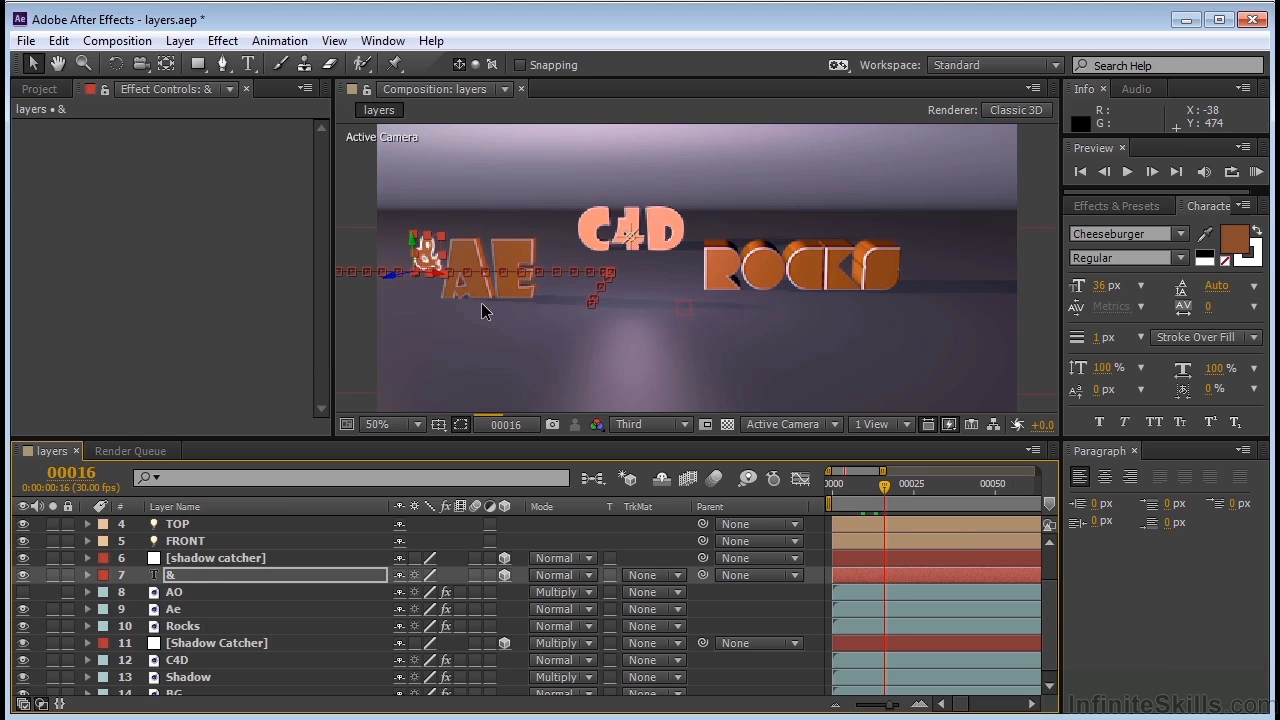
pyautogui.press('/')
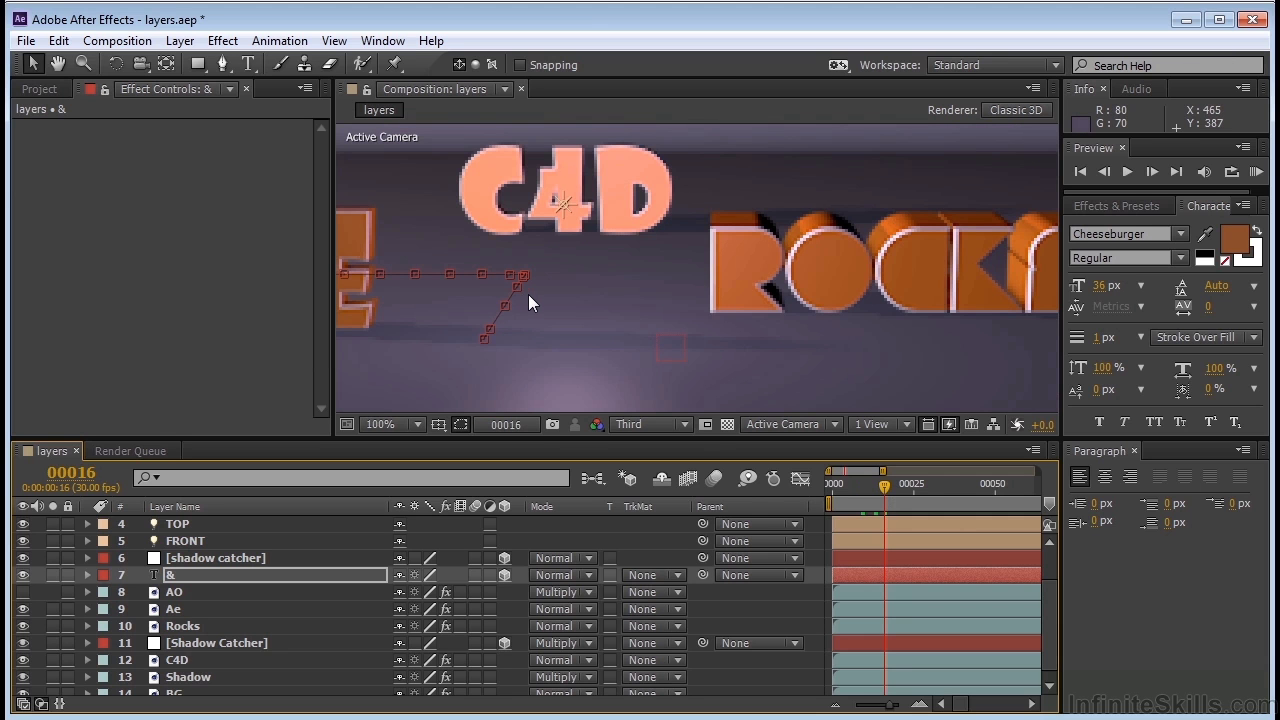
pyautogui.press('h')
pyautogui.moveTo(539, 300); pyautogui.dragTo(709, 320)
pyautogui.press('v')
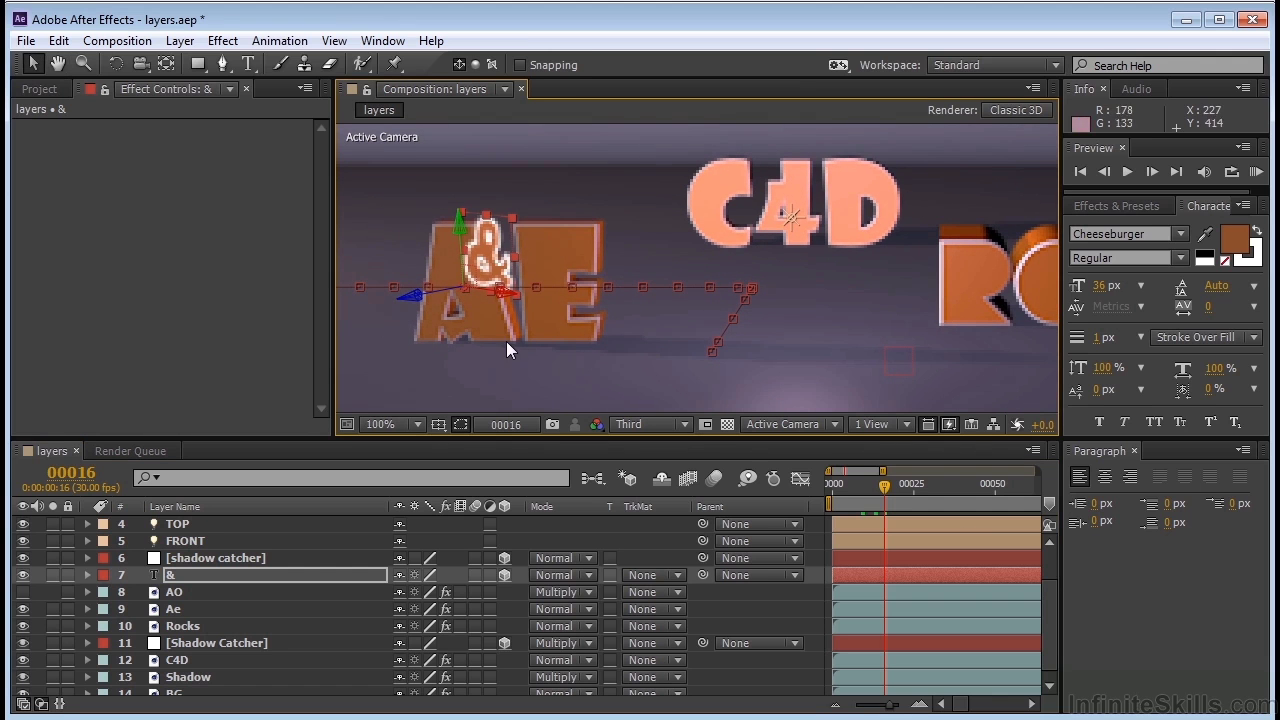
# - Move the & layer down above Rocks and place the ampersand beside C4D at frame 24
pyautogui.click(204, 576)
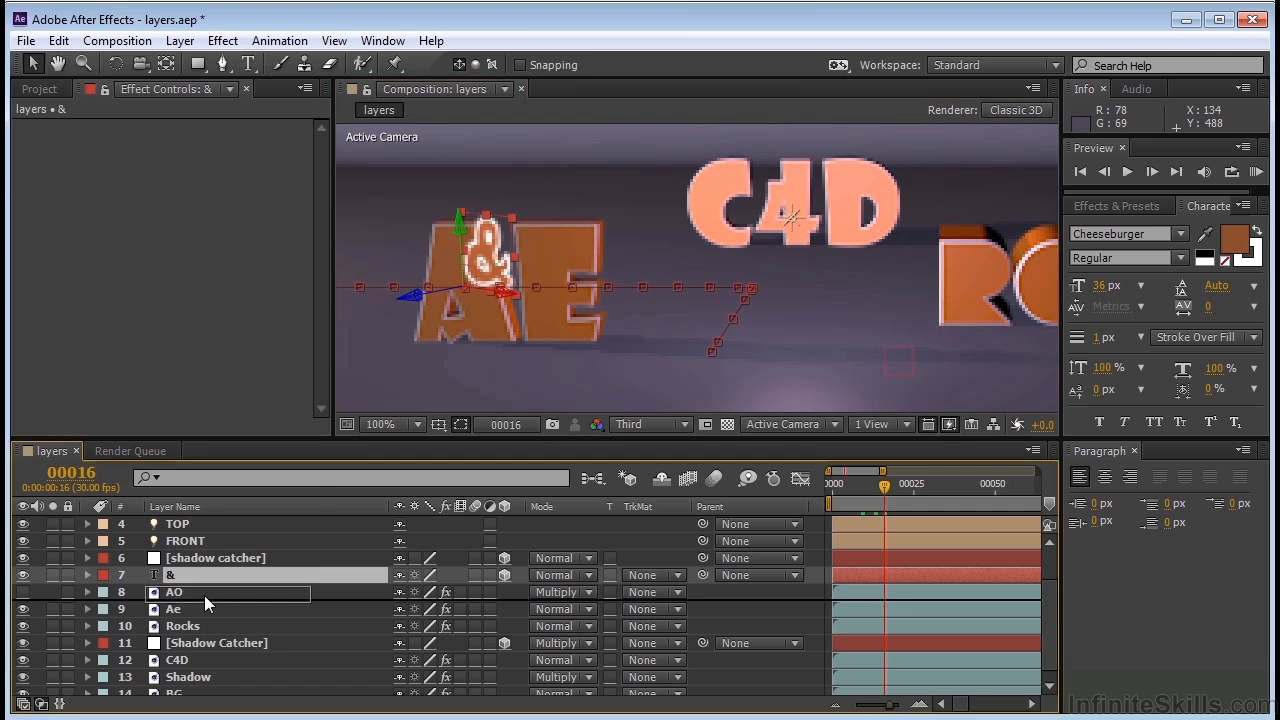
pyautogui.moveTo(204, 624); pyautogui.dragTo(204, 624)
pyautogui.click(911, 487)
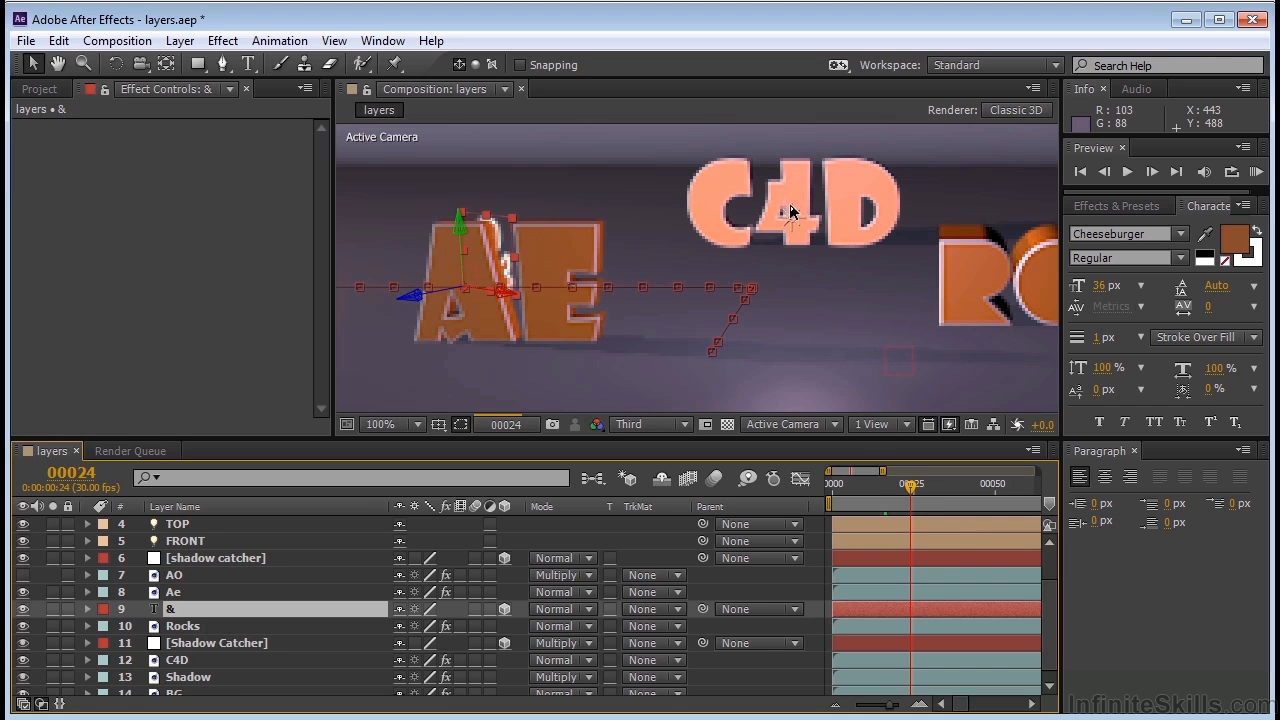
pyautogui.moveTo(481, 230); pyautogui.dragTo(751, 228)
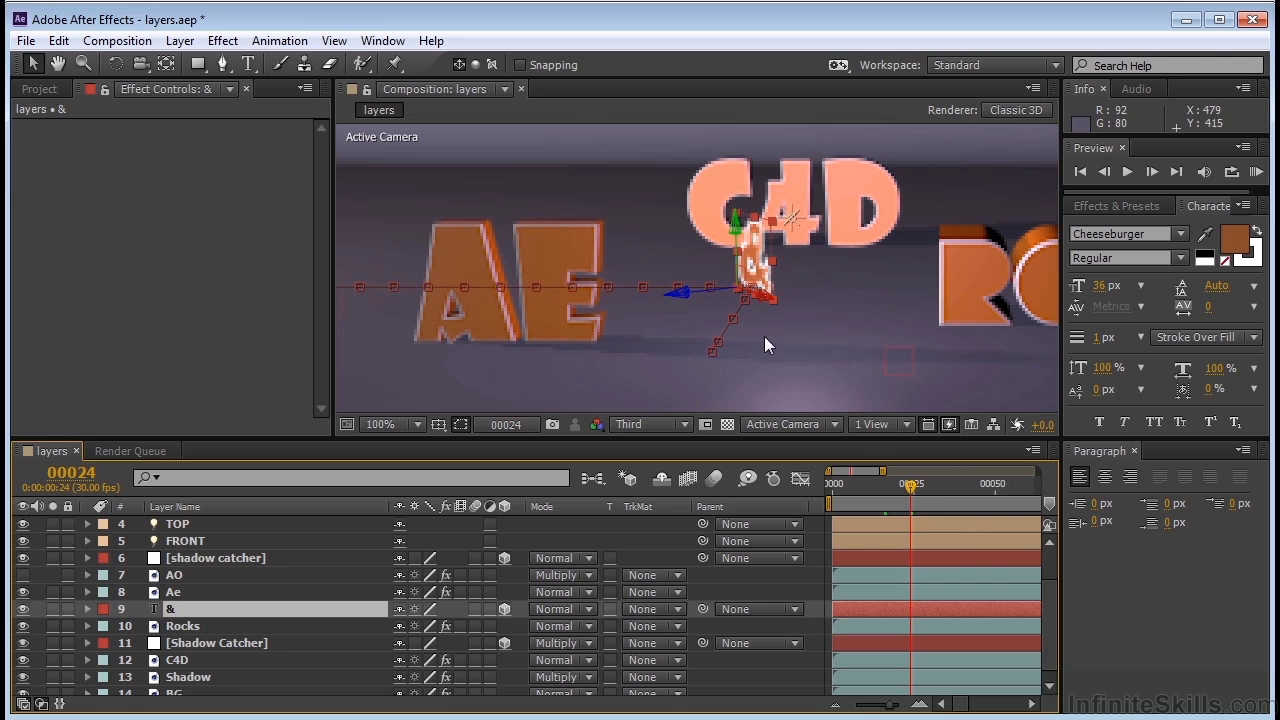
pyautogui.press(',')
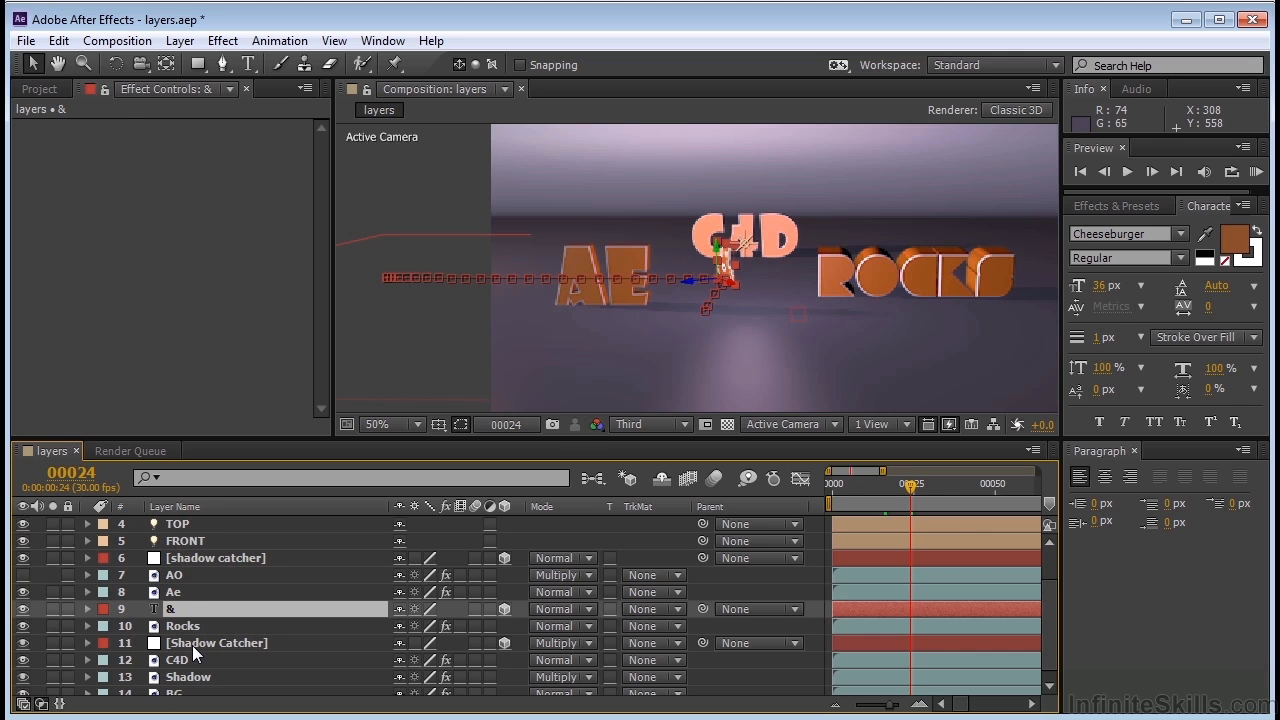
pyautogui.click(192, 645)
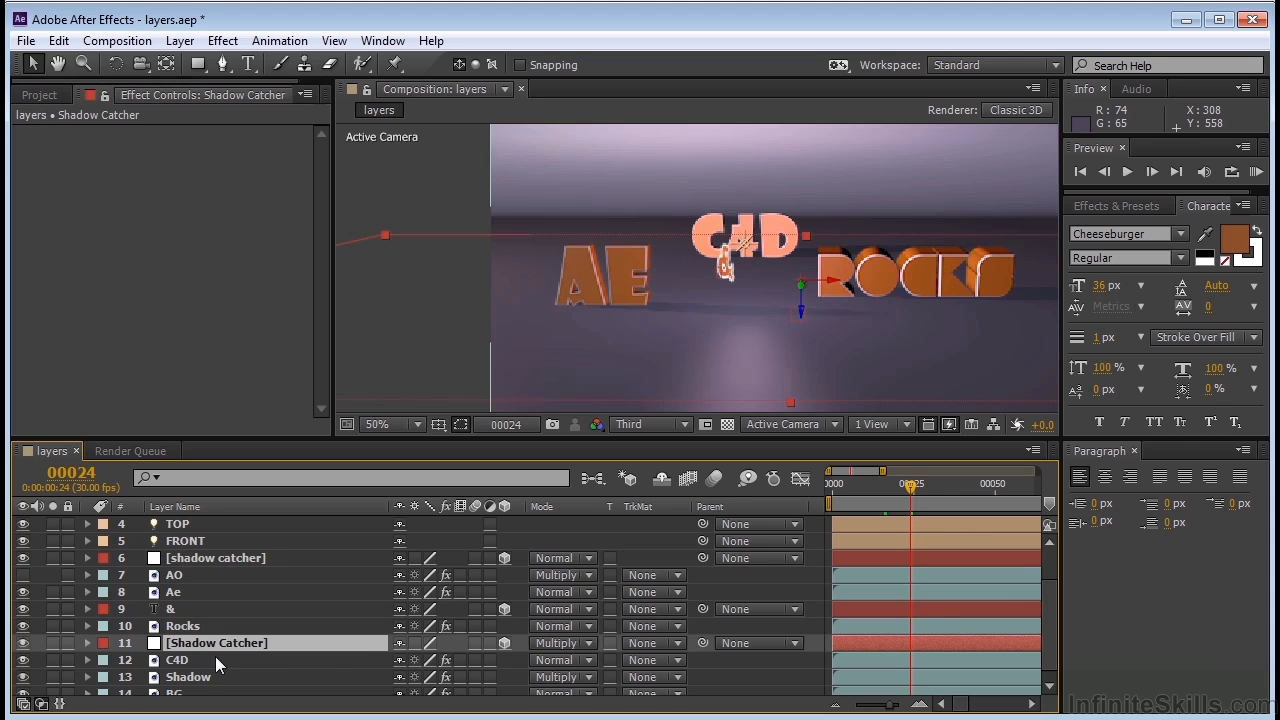
pyautogui.click(186, 524)
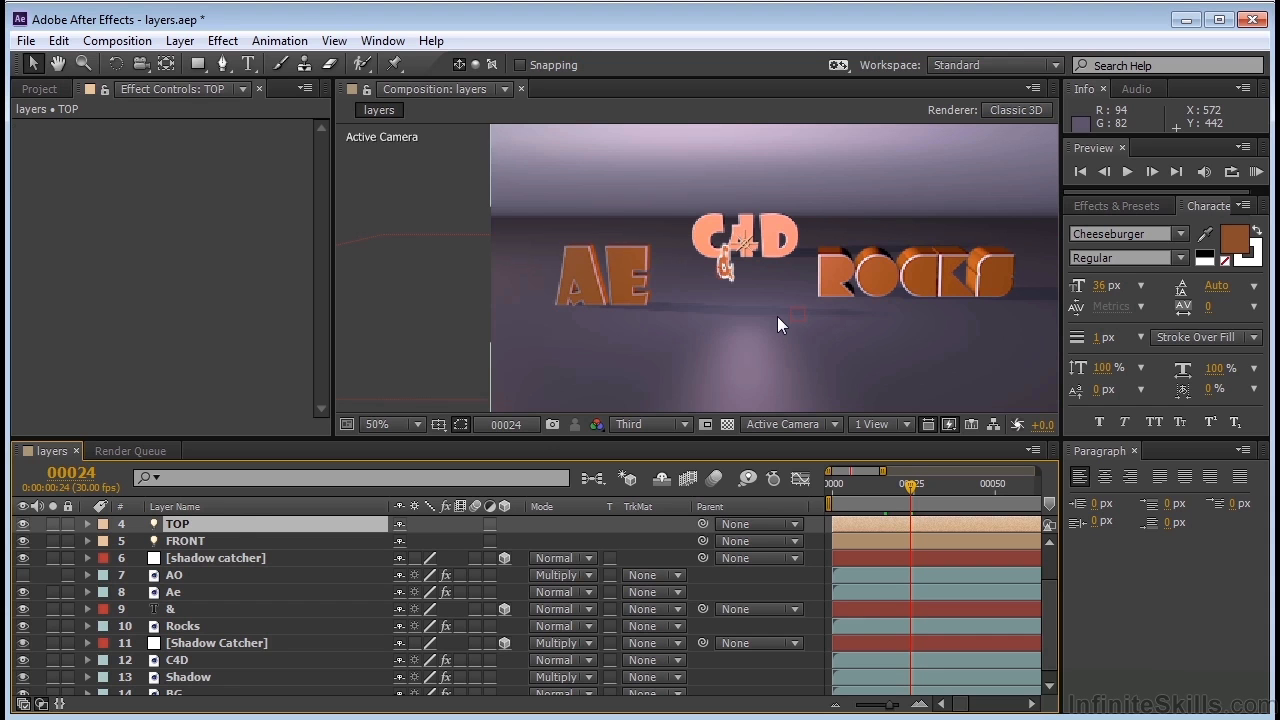
pyautogui.click(205, 643)
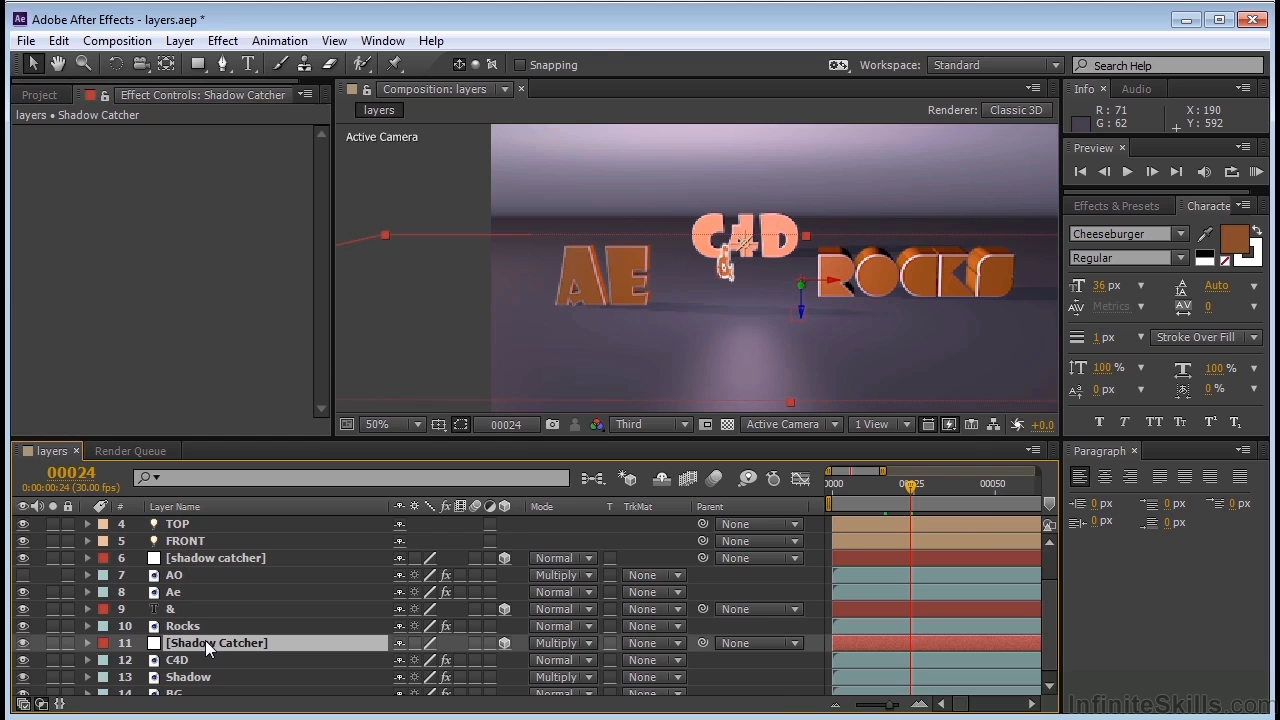
pyautogui.click(582, 643)
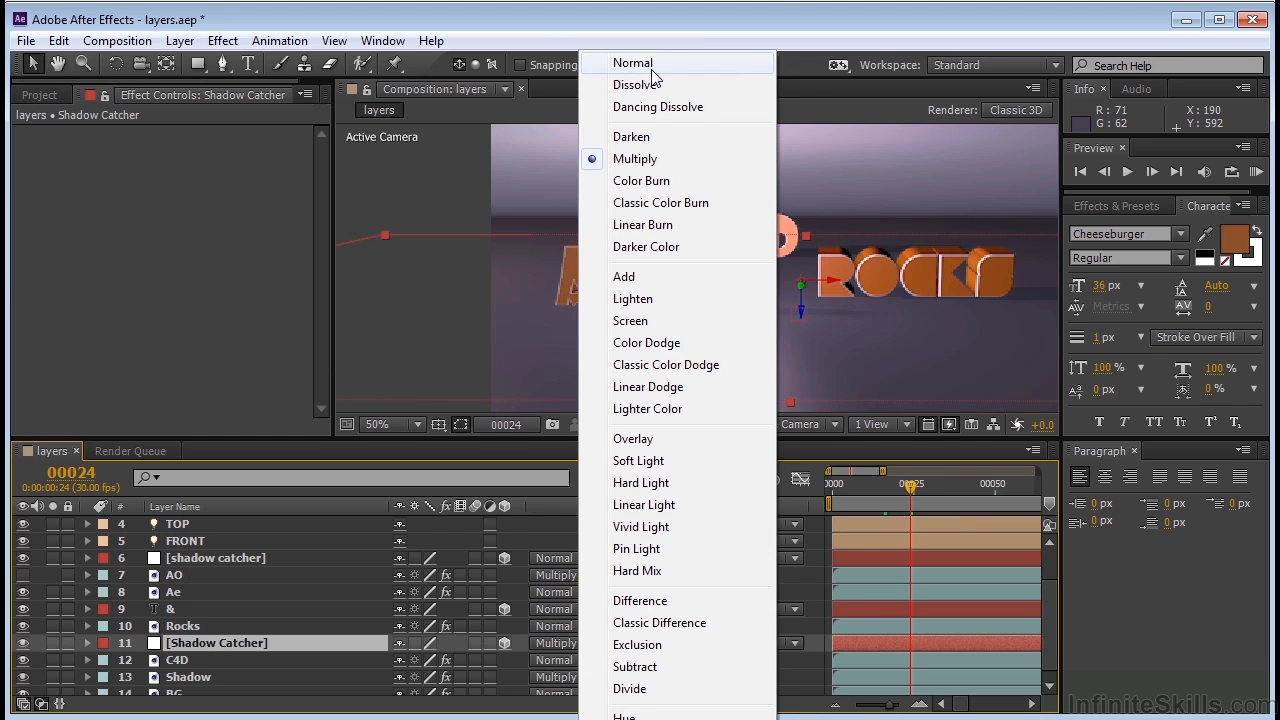
pyautogui.click(651, 68)
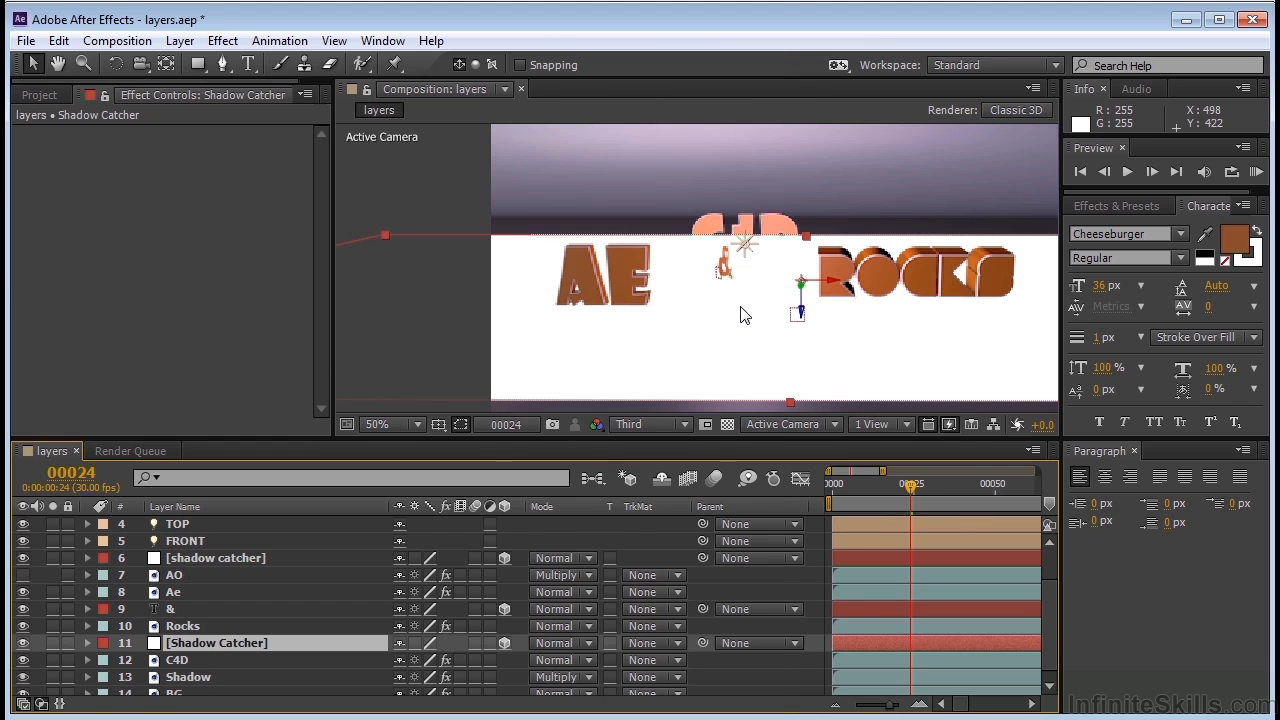
pyautogui.click(555, 645)
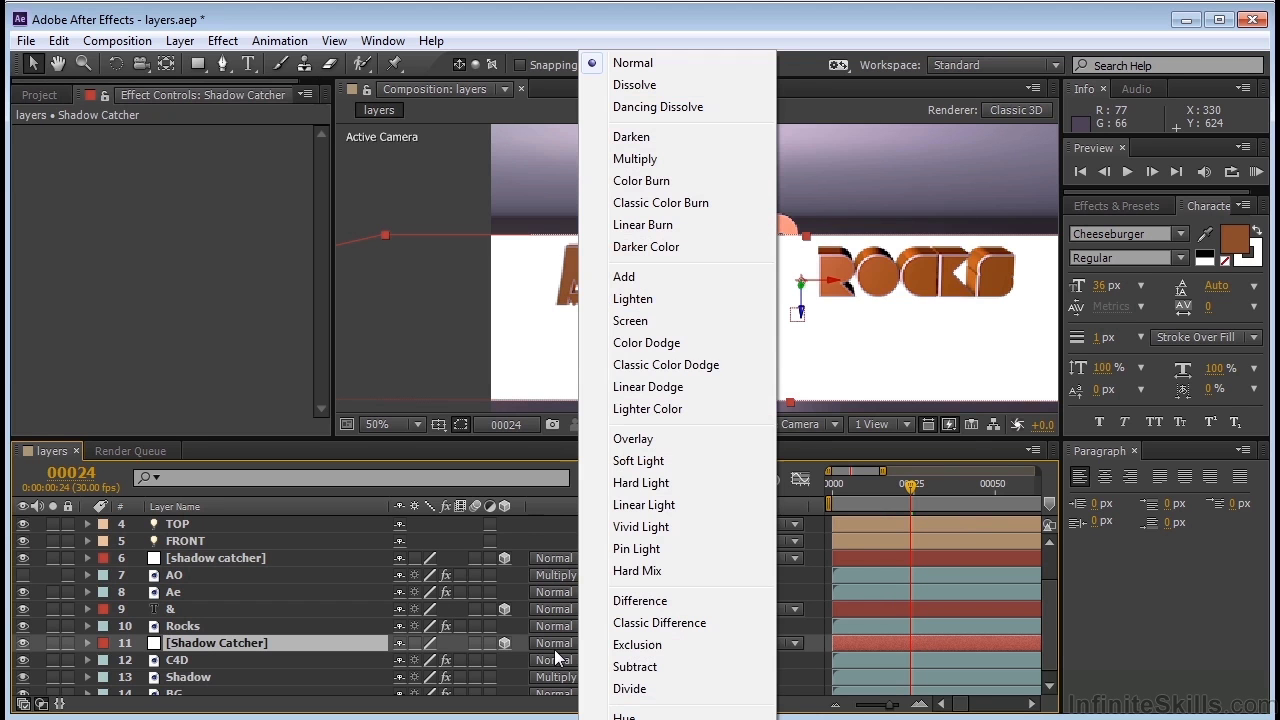
pyautogui.click(668, 160)
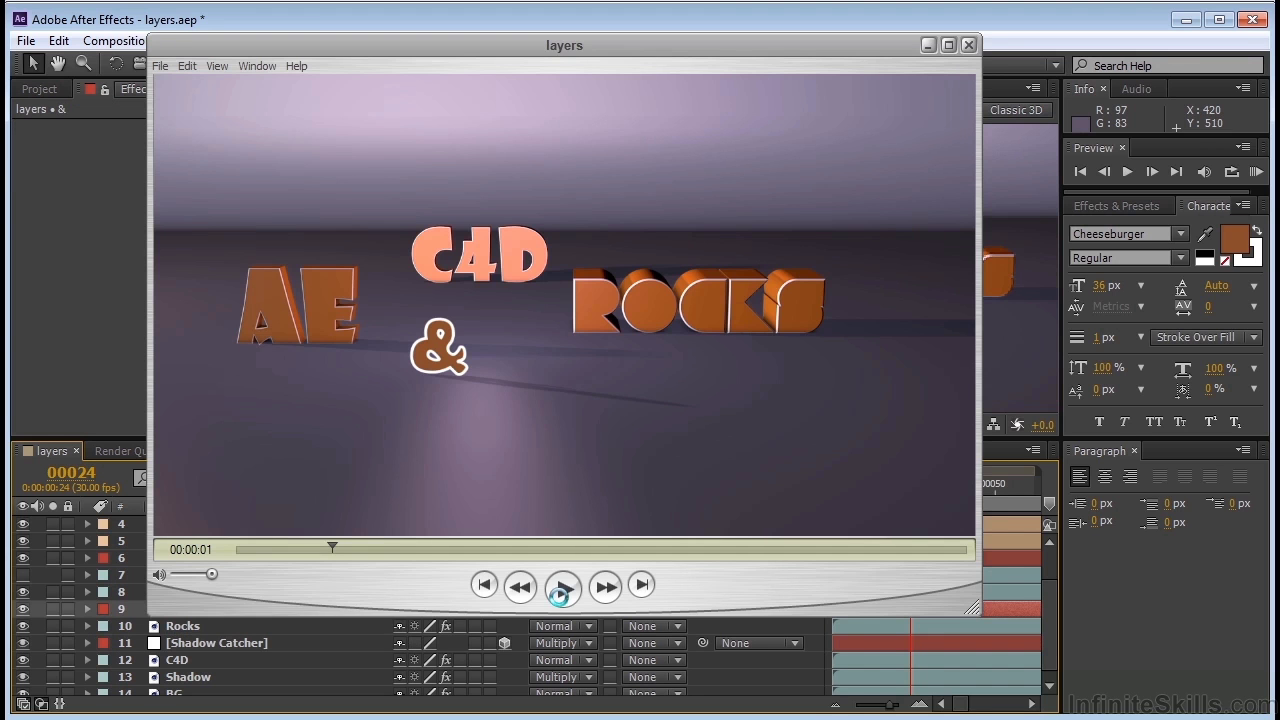
# - Start playback of the rendered layers movie in QuickTime Player
pyautogui.click(560, 588)
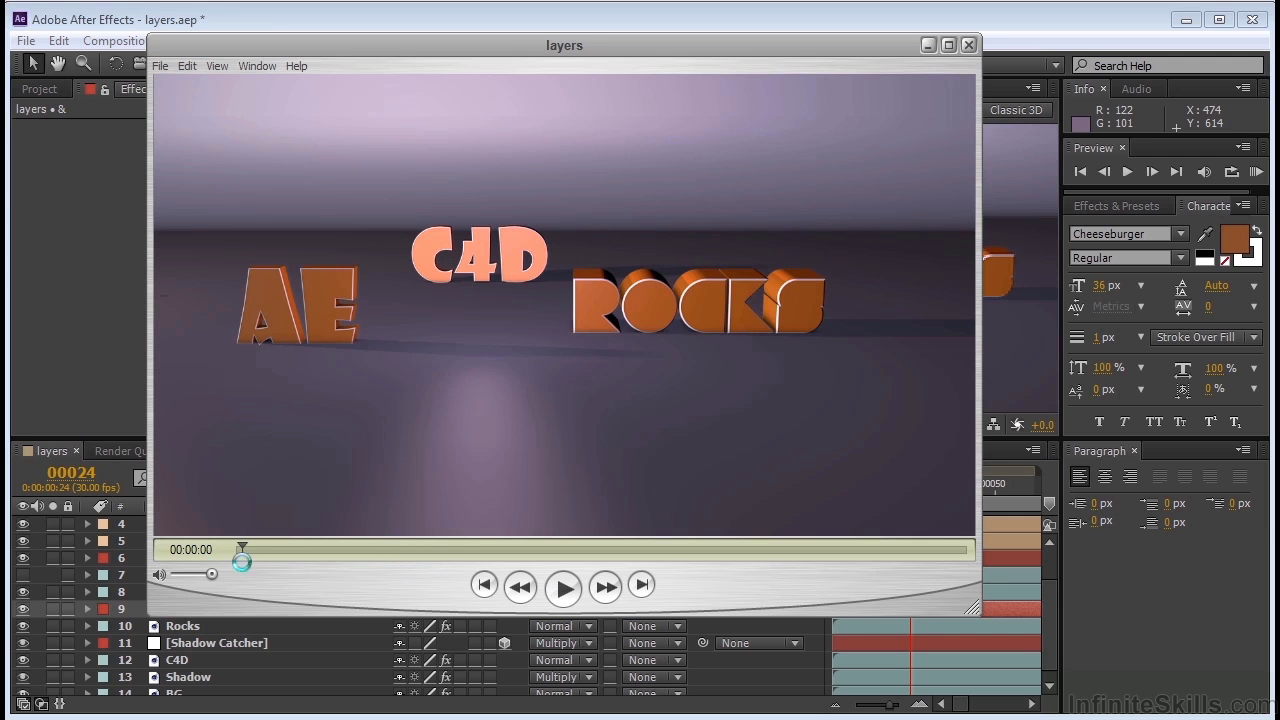